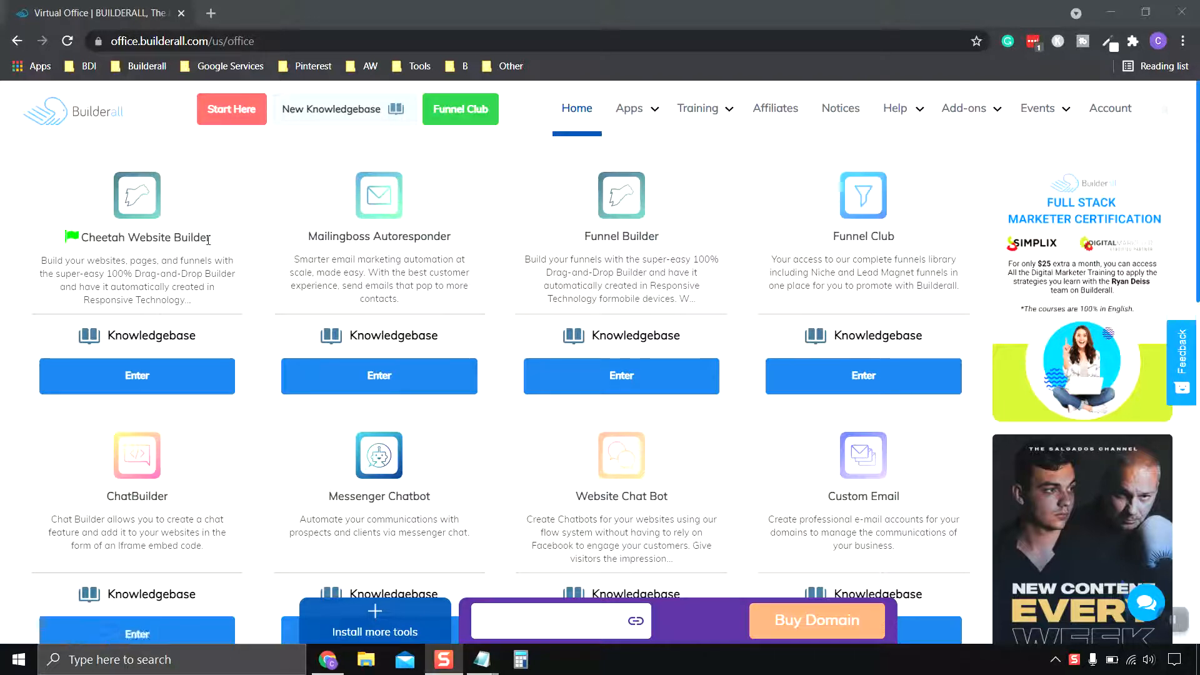
# Step: Open the Cheetah Website Builder and start editing the Animal Rescue Clinic website
pyautogui.click(159, 383)
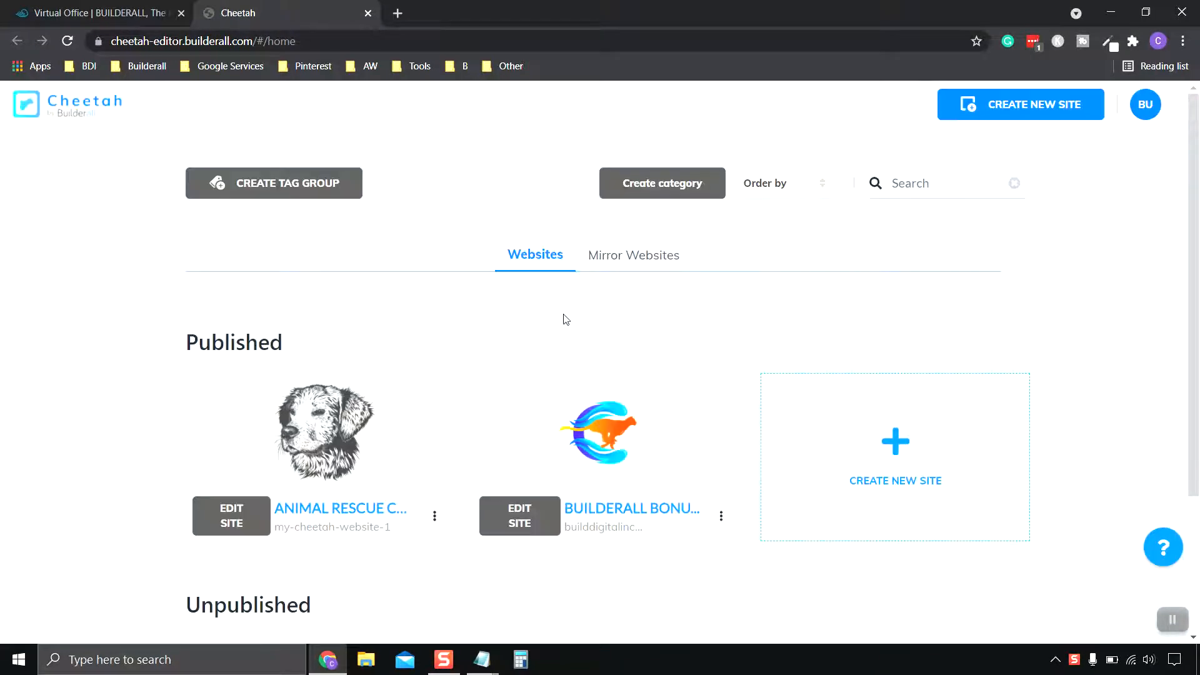
pyautogui.scroll(-1, 494, 319)
pyautogui.scroll(-2, 497, 324)
pyautogui.scroll(1, 342, 290)
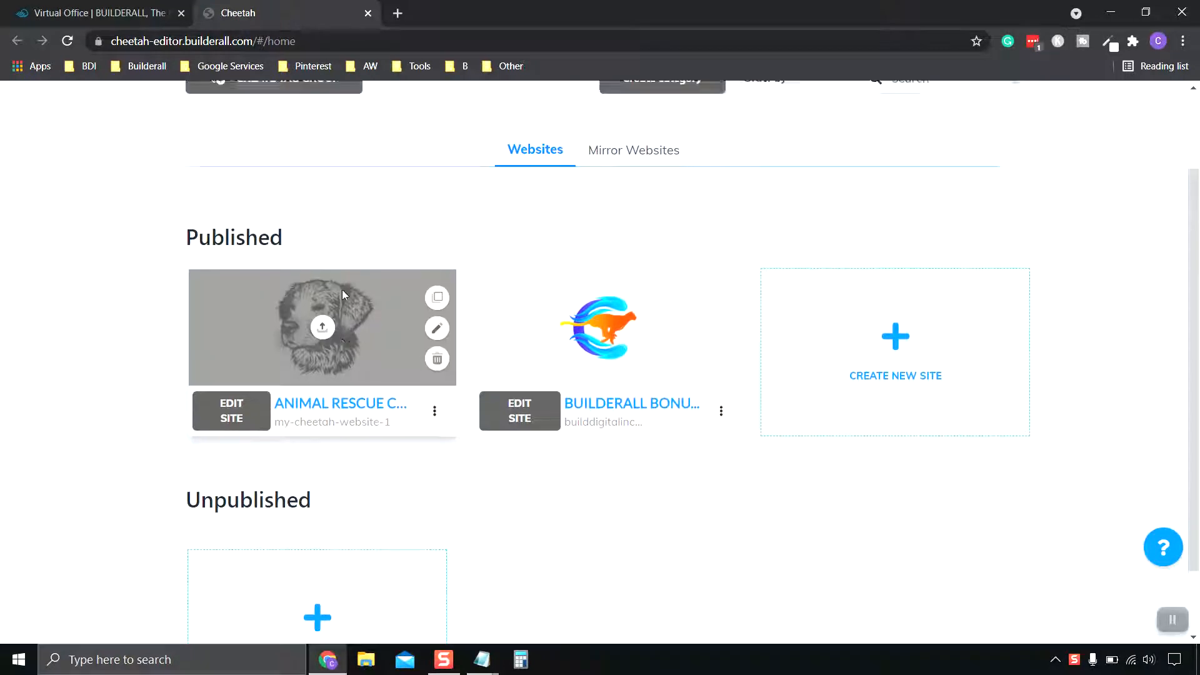
pyautogui.click(214, 441)
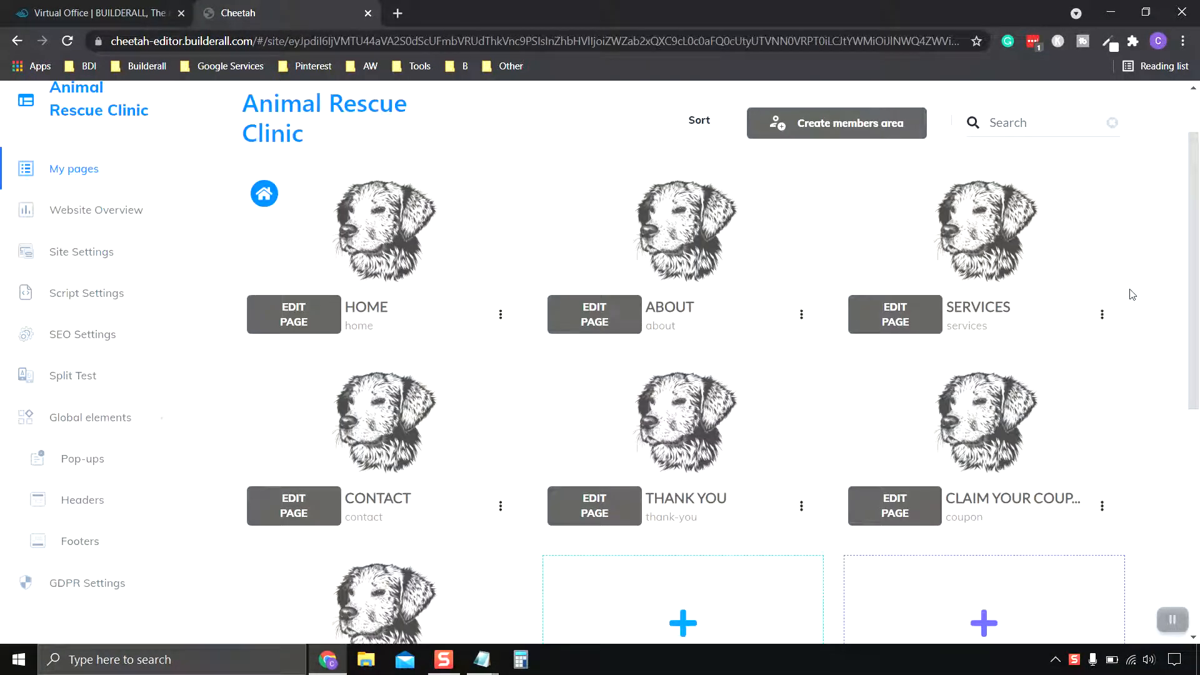
# Step: Open the site's Home page in the page editor
pyautogui.moveTo(916, 461)
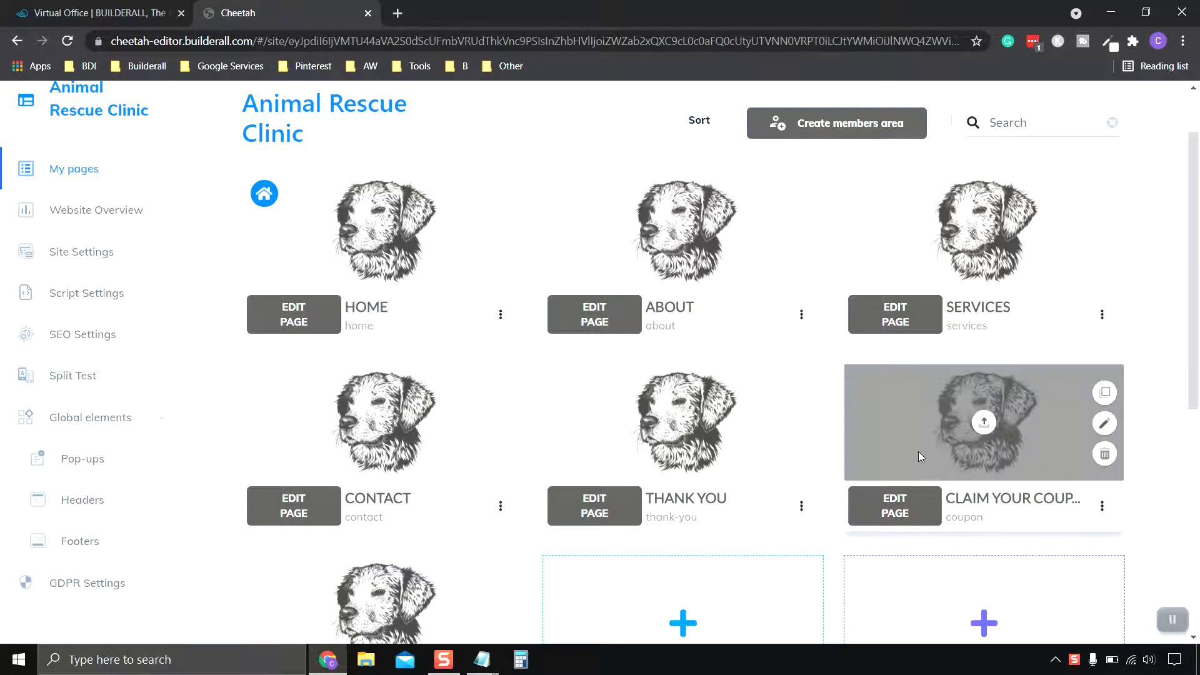
pyautogui.scroll(2, 918, 451)
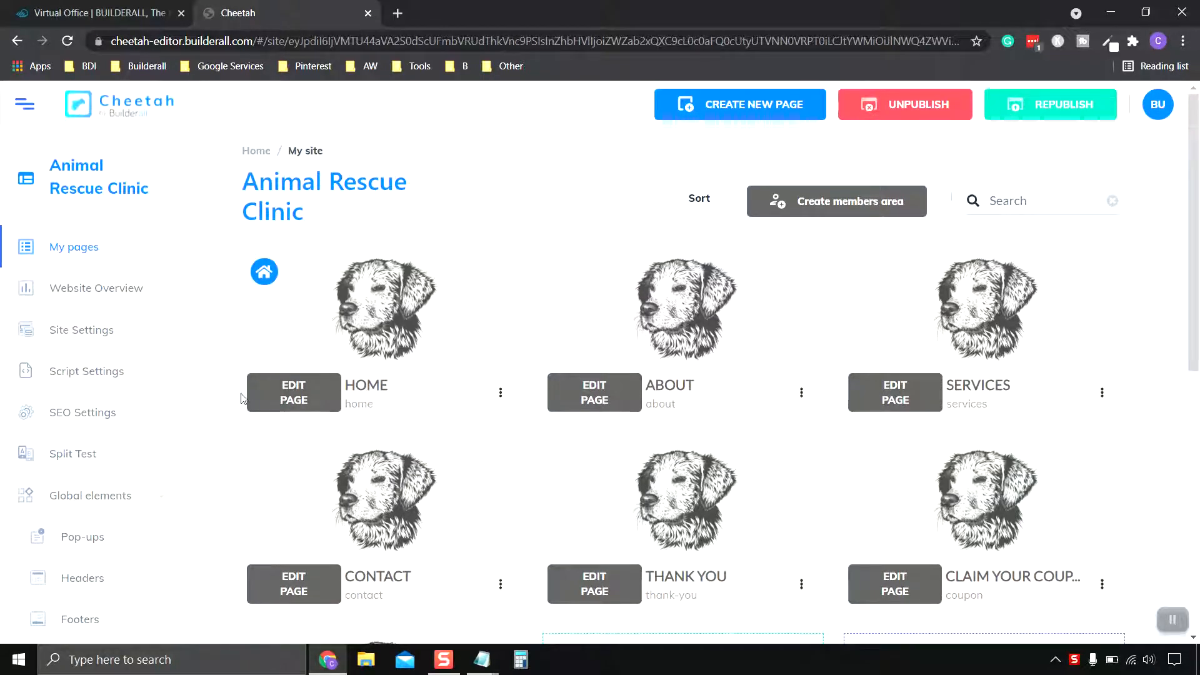
pyautogui.click(292, 395)
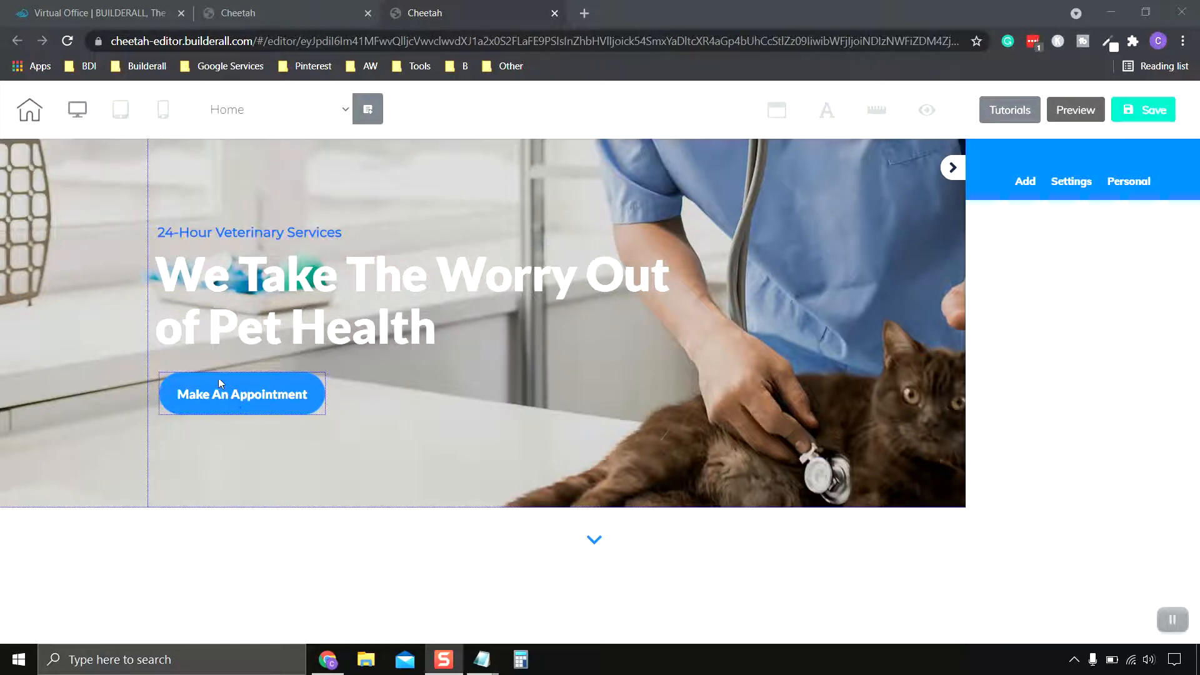
# Step: Delete the "Make An Appointment" button from the hero section
pyautogui.click(234, 386)
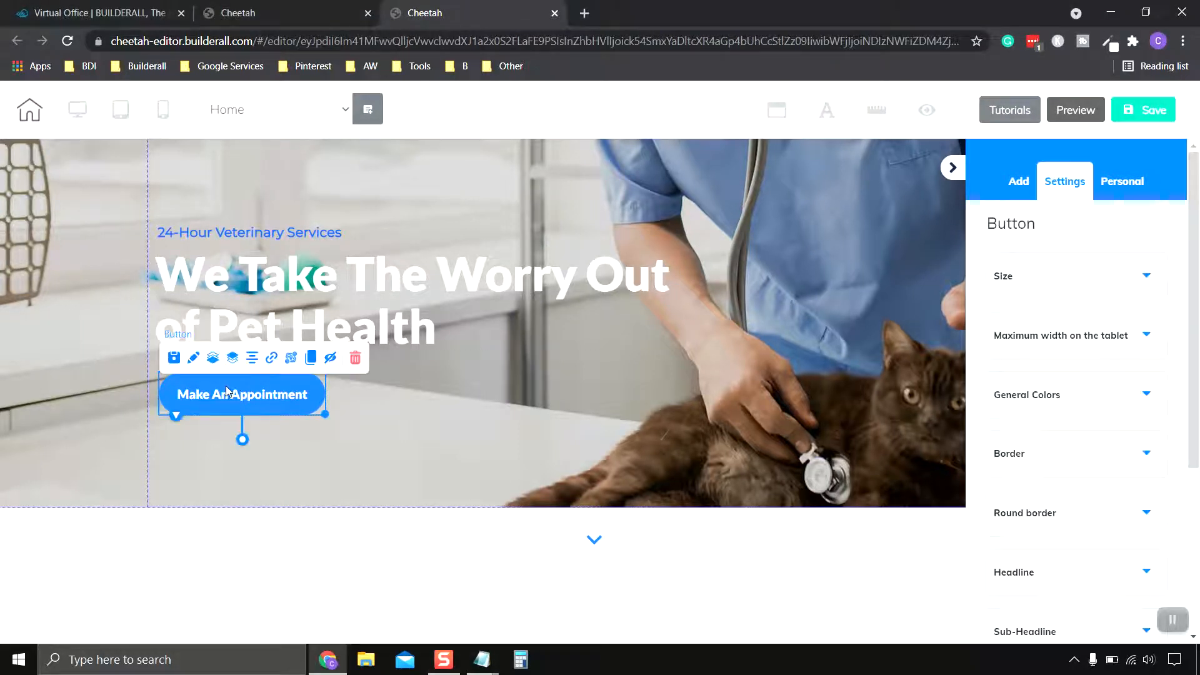
pyautogui.click(355, 359)
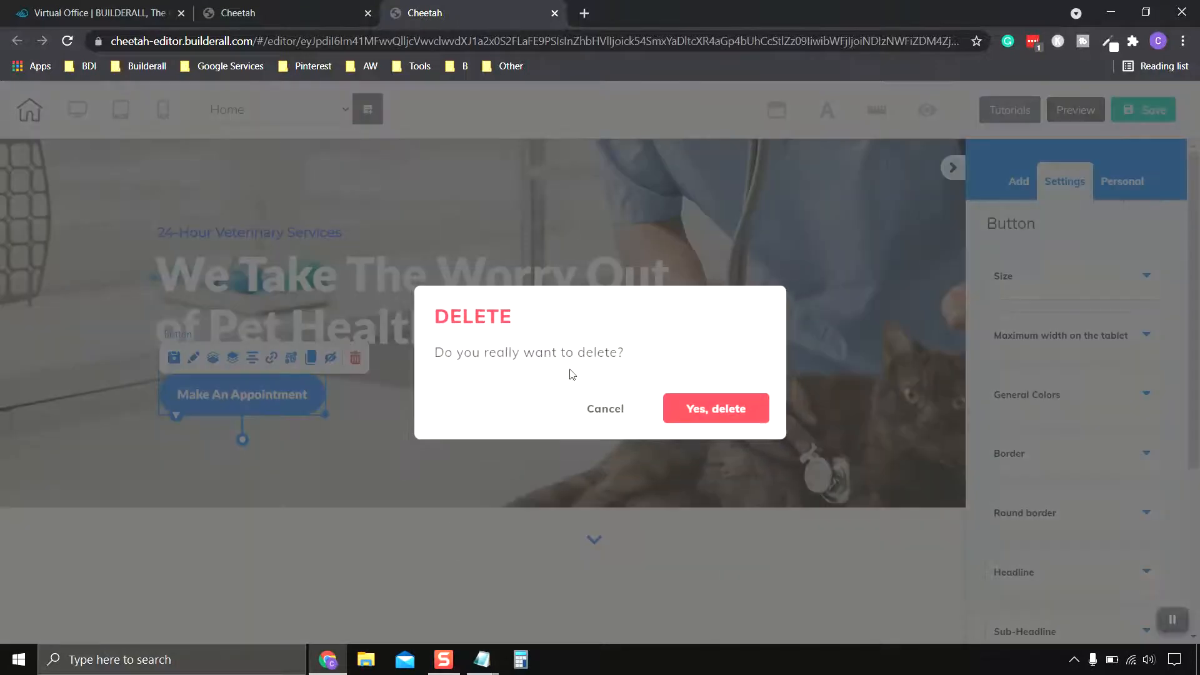
pyautogui.click(717, 412)
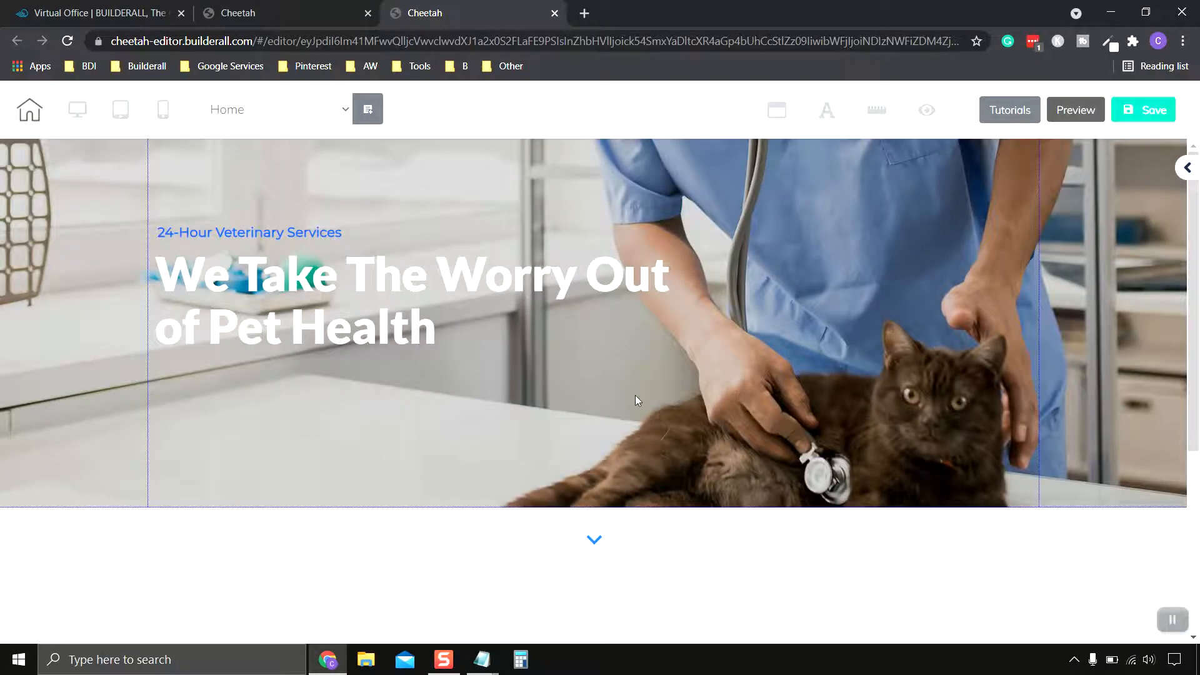
# Step: Add a rounded "Register now" button element to the hero section below the headline
pyautogui.click(256, 384)
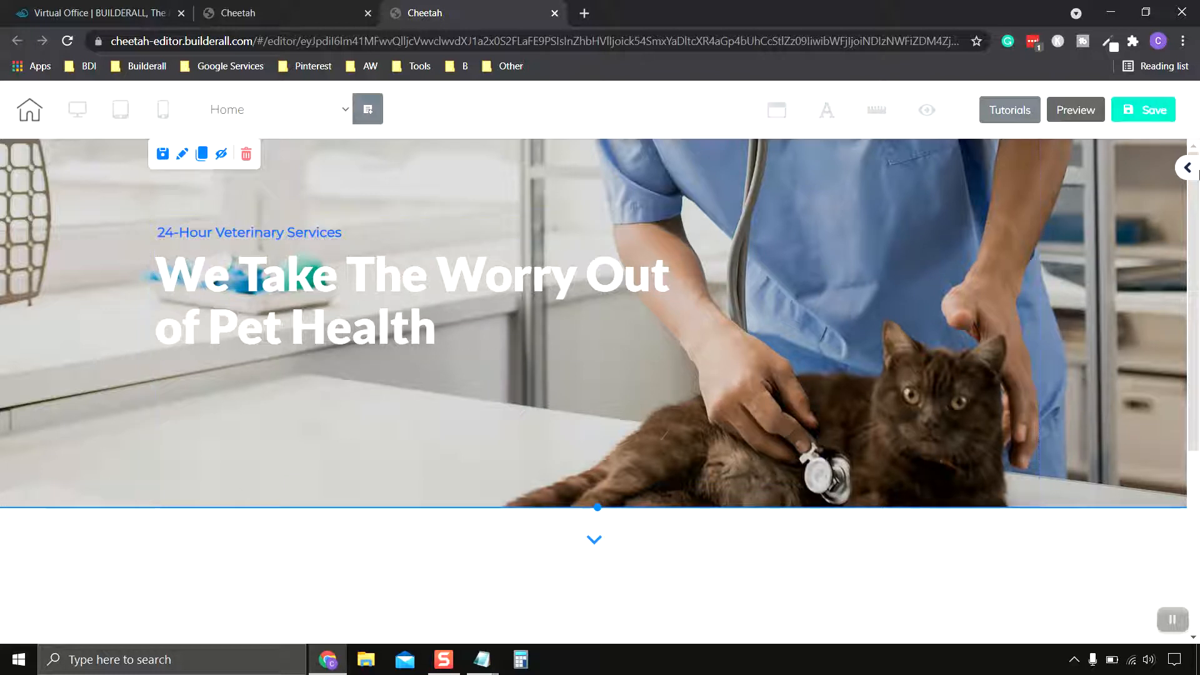
pyautogui.click(1187, 169)
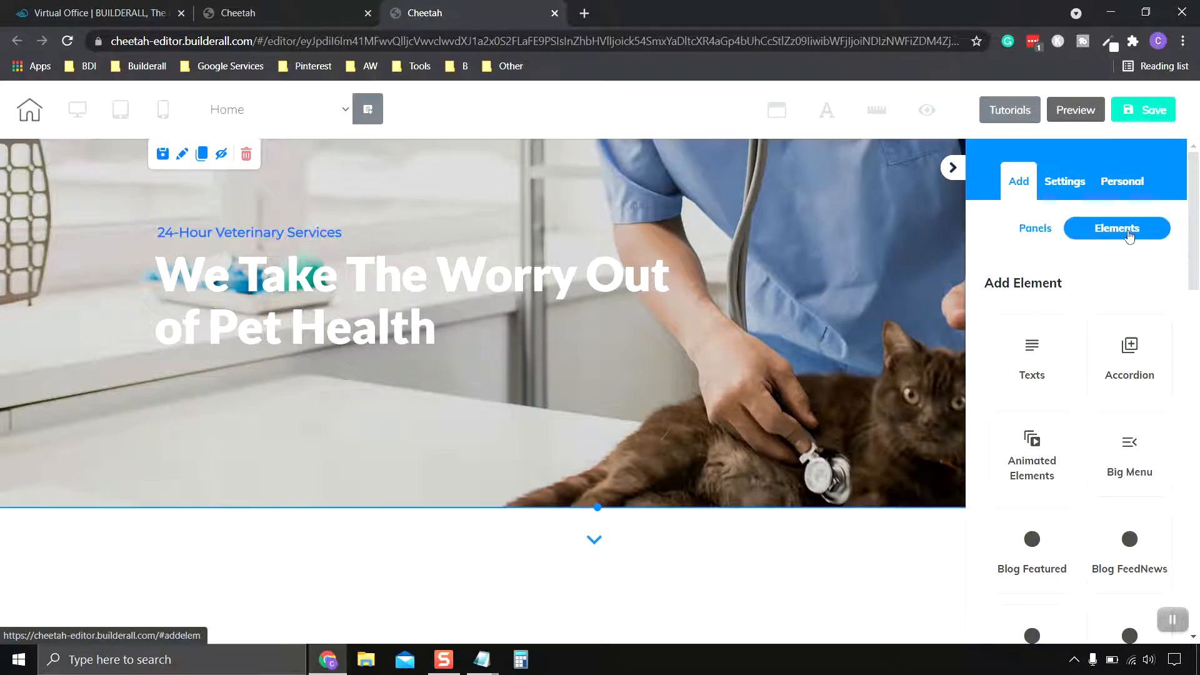
pyautogui.scroll(-6, 1081, 348)
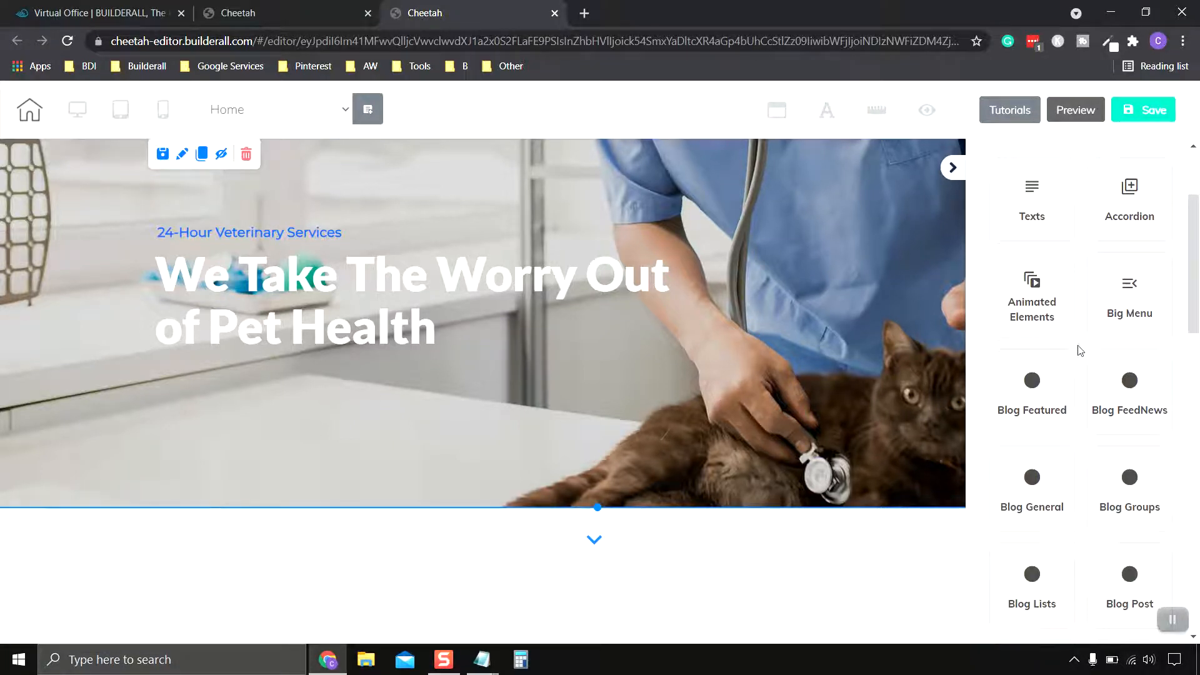
pyautogui.scroll(-3, 1078, 348)
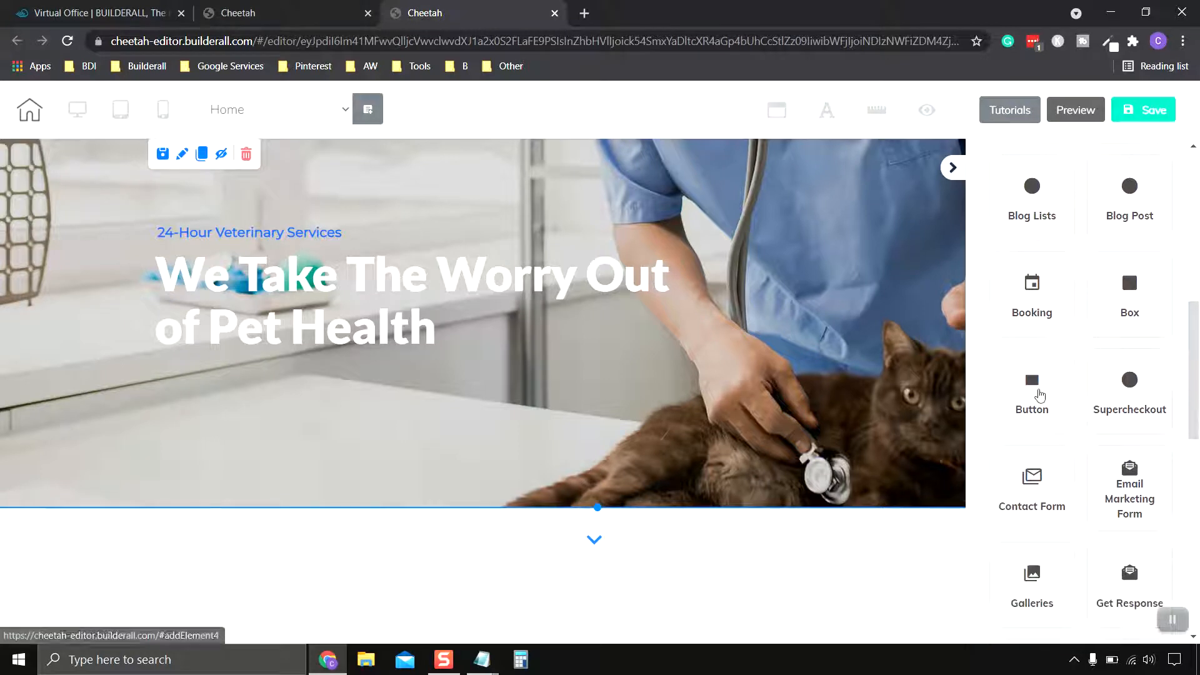
pyautogui.click(1035, 392)
pyautogui.scroll(-10, 1174, 352)
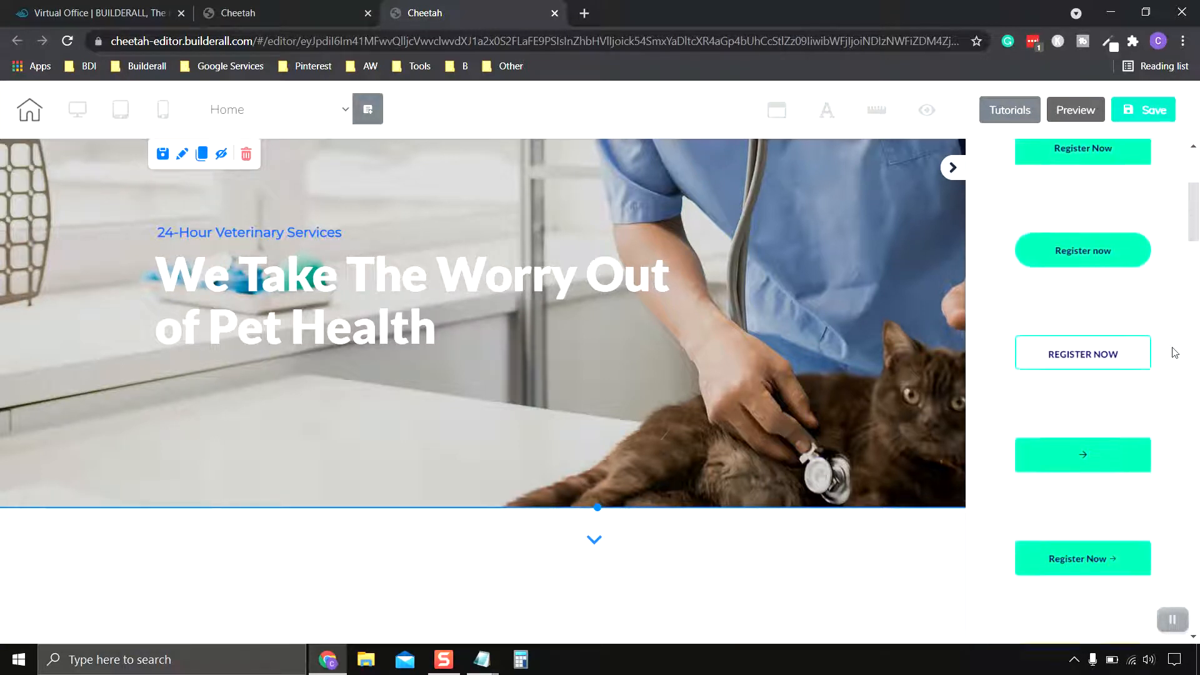
pyautogui.scroll(-20, 1174, 352)
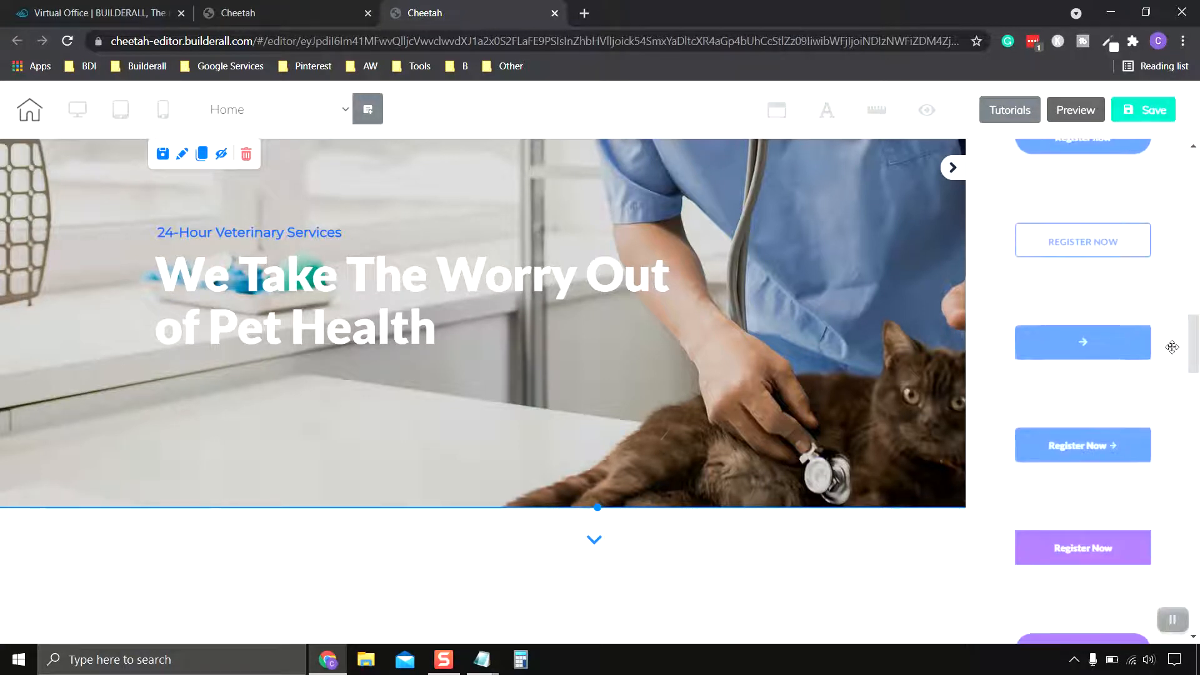
pyautogui.scroll(10, 1171, 347)
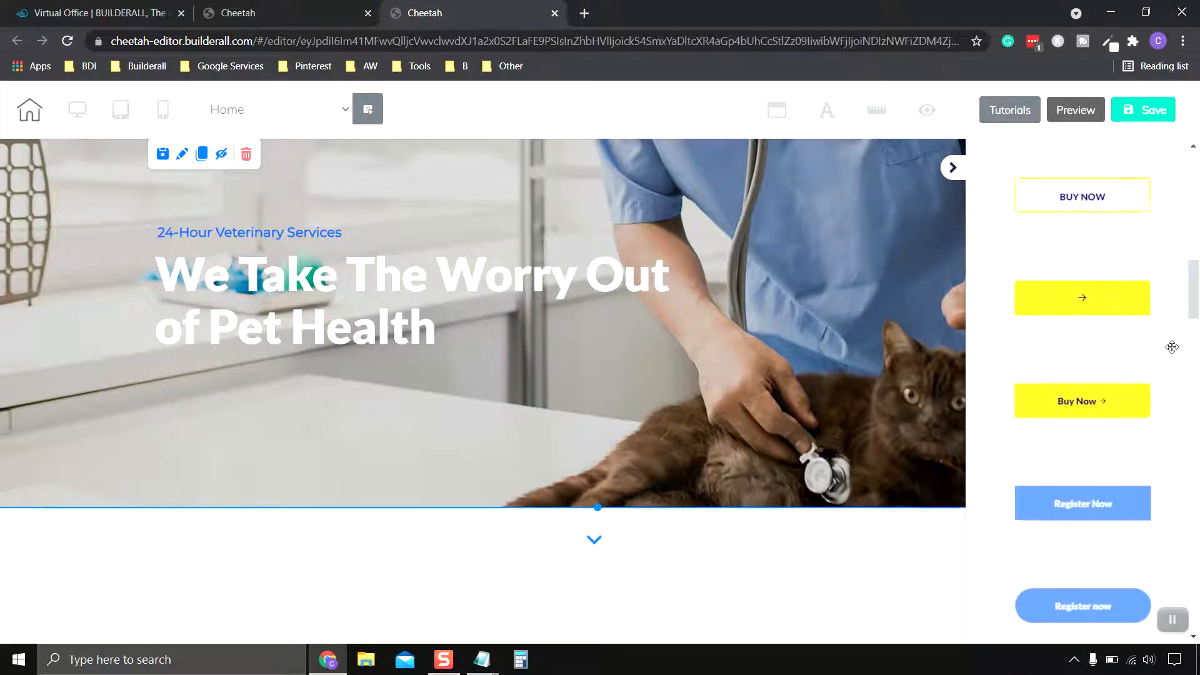
pyautogui.scroll(10, 1172, 347)
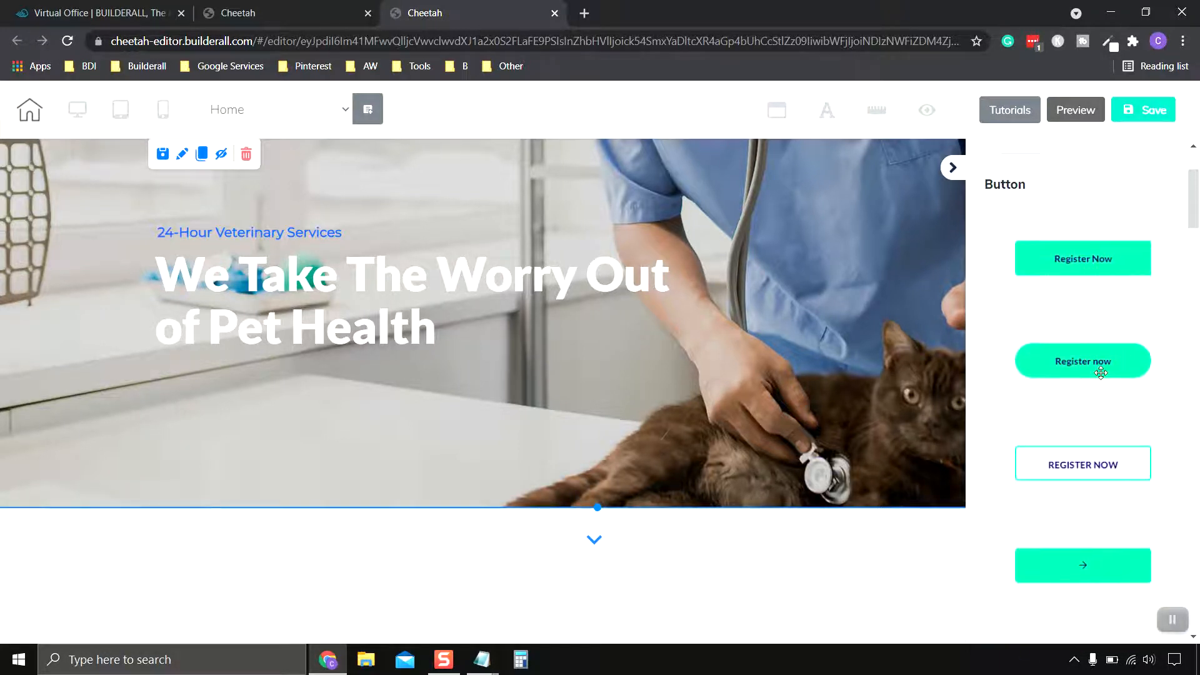
pyautogui.moveTo(1101, 367); pyautogui.dragTo(261, 410)
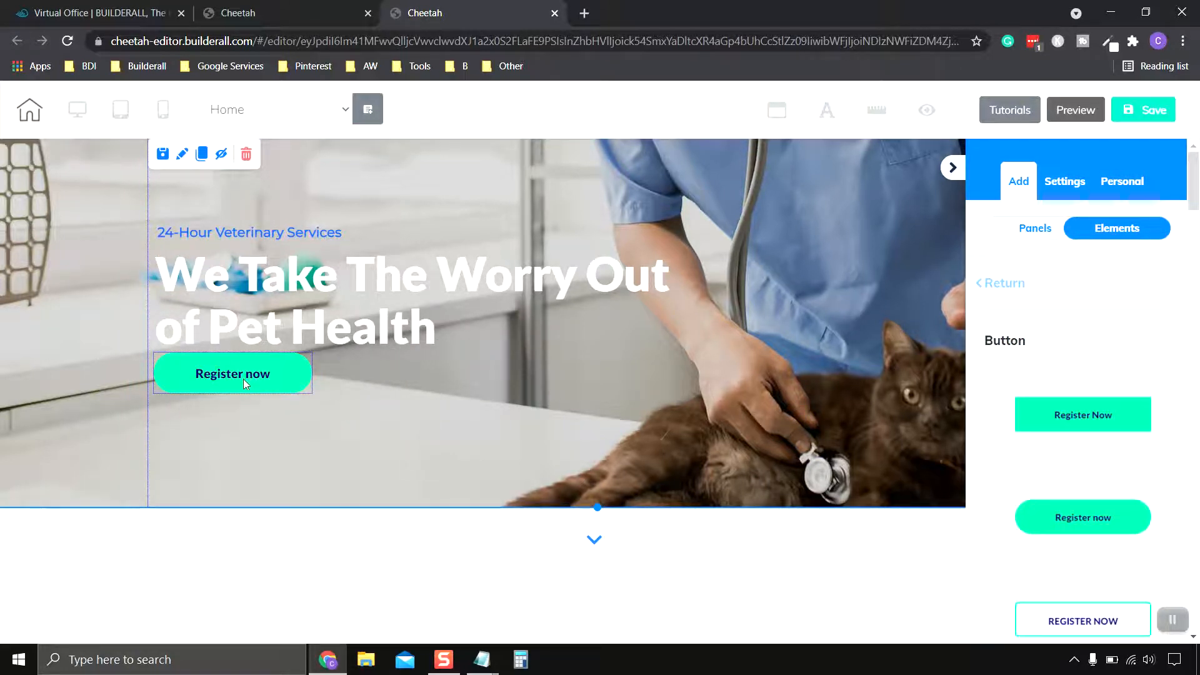
# Step: Nudge the "Register now" button slightly lower, aligned under the headline, and select it
pyautogui.moveTo(245, 384); pyautogui.dragTo(245, 395)
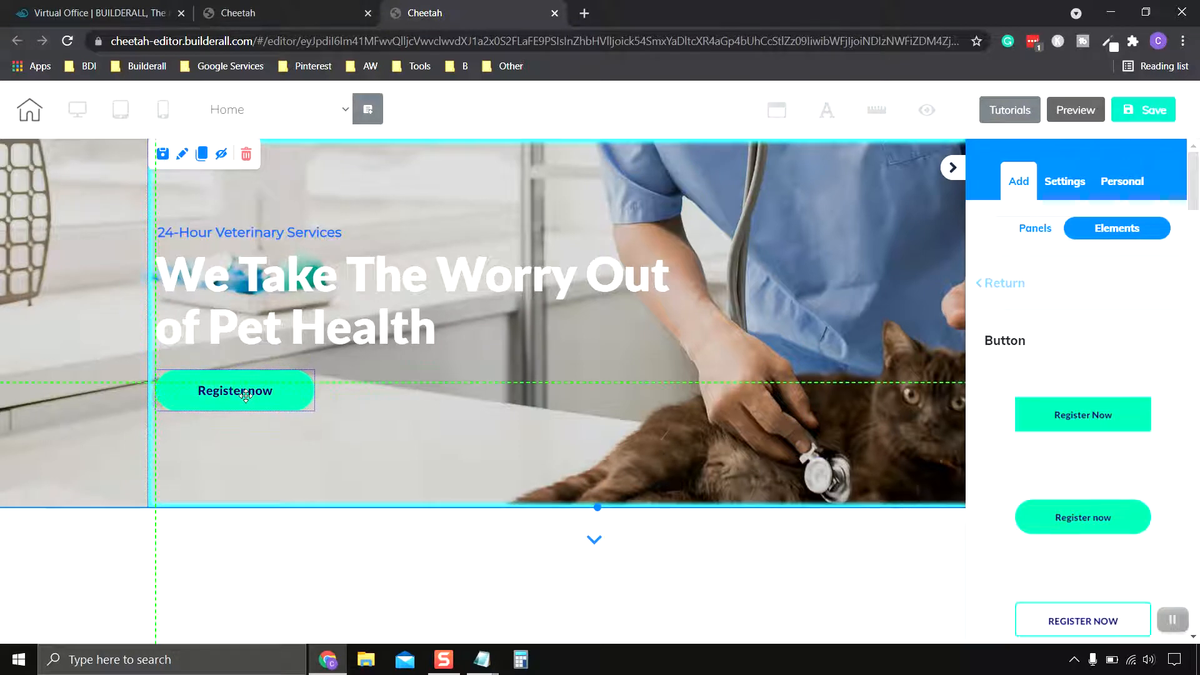
pyautogui.click(555, 345)
pyautogui.click(282, 400)
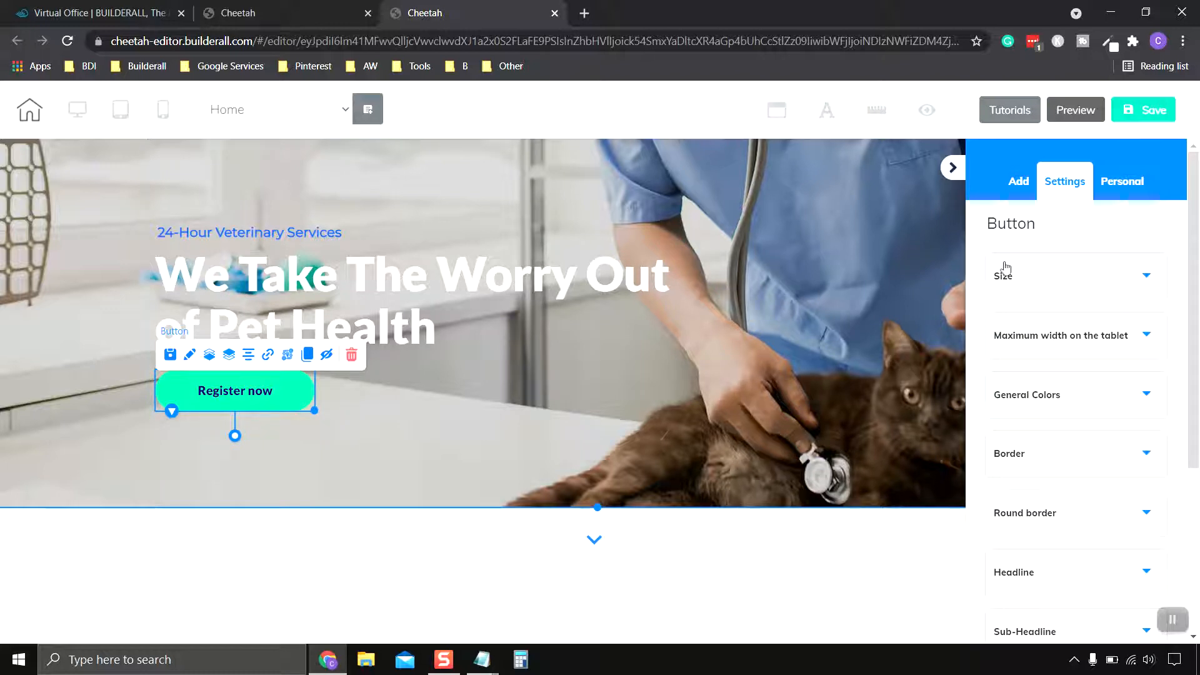
# Step: Set the button's width to 213 and its height to 42
pyautogui.click(1082, 285)
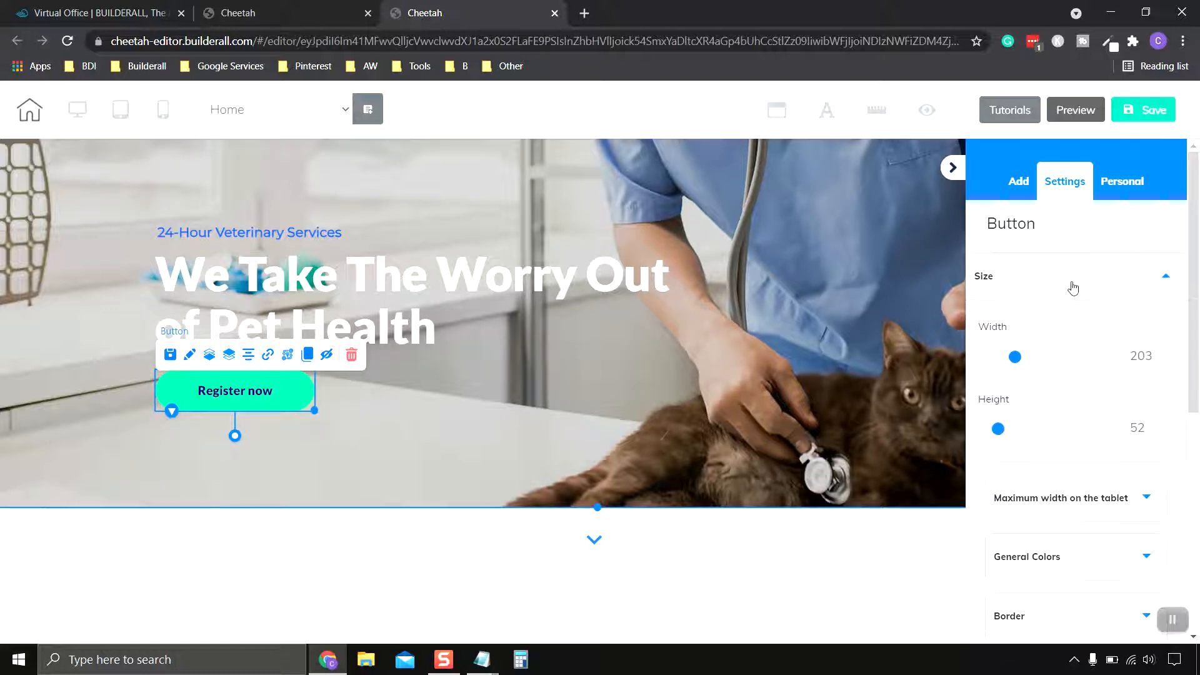
pyautogui.moveTo(1023, 360)
pyautogui.mouseDown()
pyautogui.moveTo(1041, 357)
pyautogui.moveTo(1018, 364)
pyautogui.mouseUp()
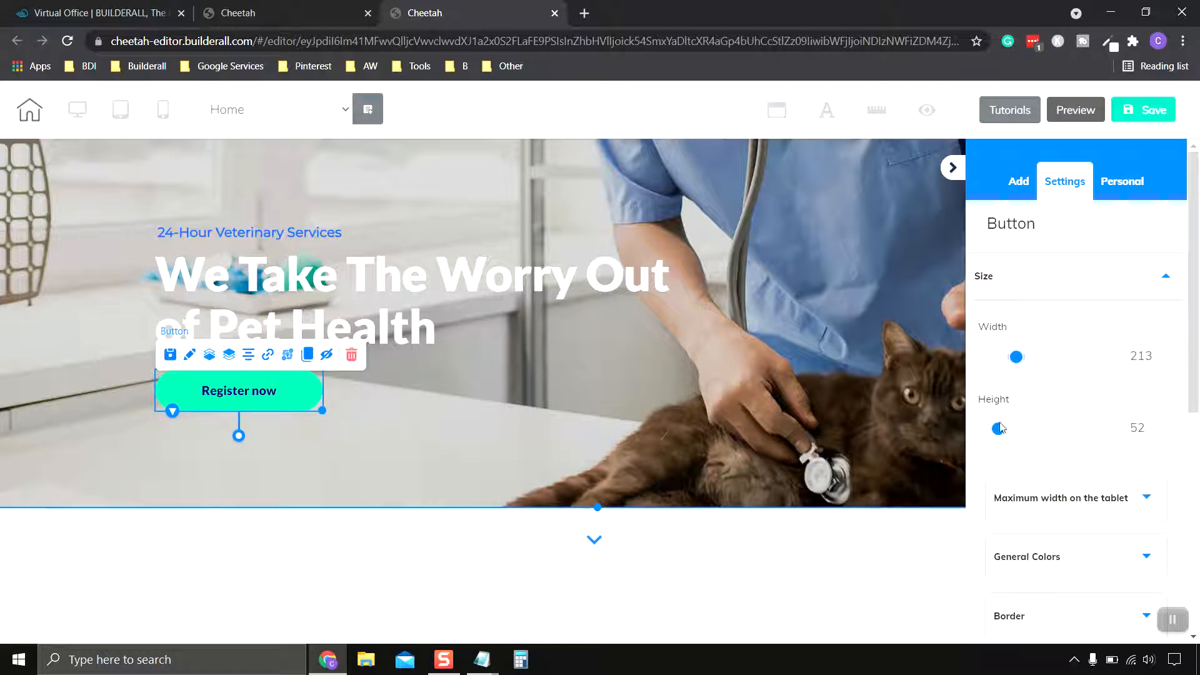
pyautogui.moveTo(1001, 435)
pyautogui.mouseDown()
pyautogui.moveTo(1056, 431)
pyautogui.moveTo(999, 439)
pyautogui.mouseUp()
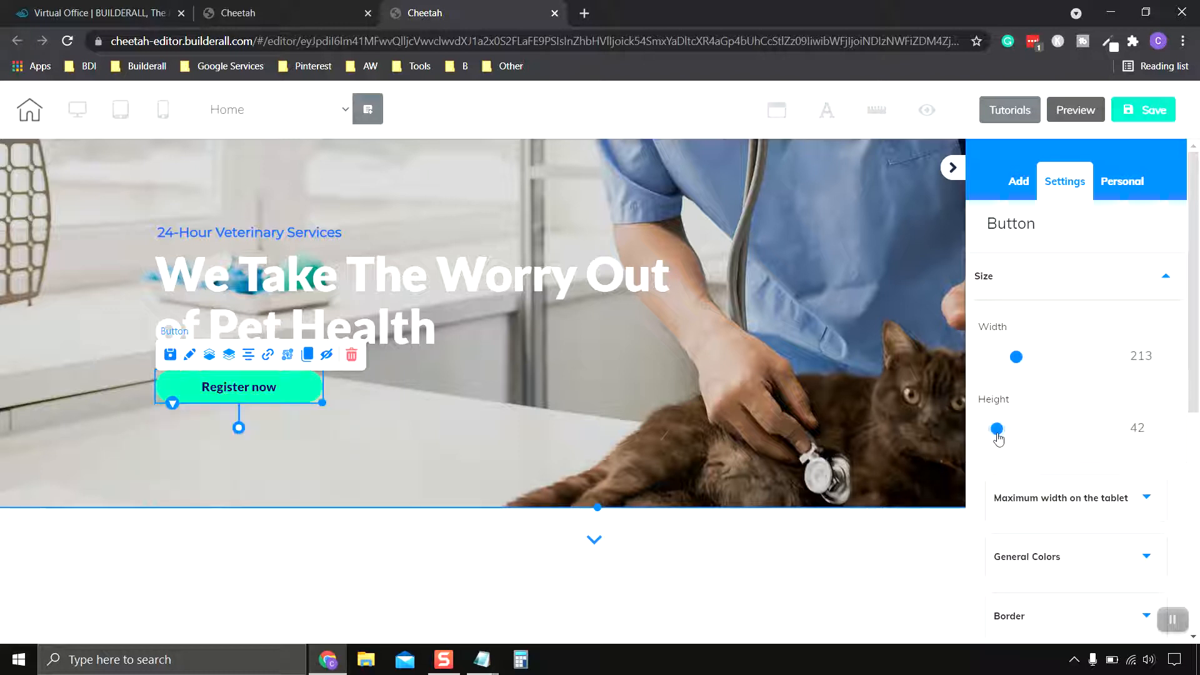
# Step: Change the button's solid background colour to blue, hex 347CD9
pyautogui.scroll(-1, 1068, 400)
pyautogui.scroll(1, 1064, 325)
pyautogui.click(1063, 295)
pyautogui.scroll(-2, 1078, 297)
pyautogui.click(1093, 263)
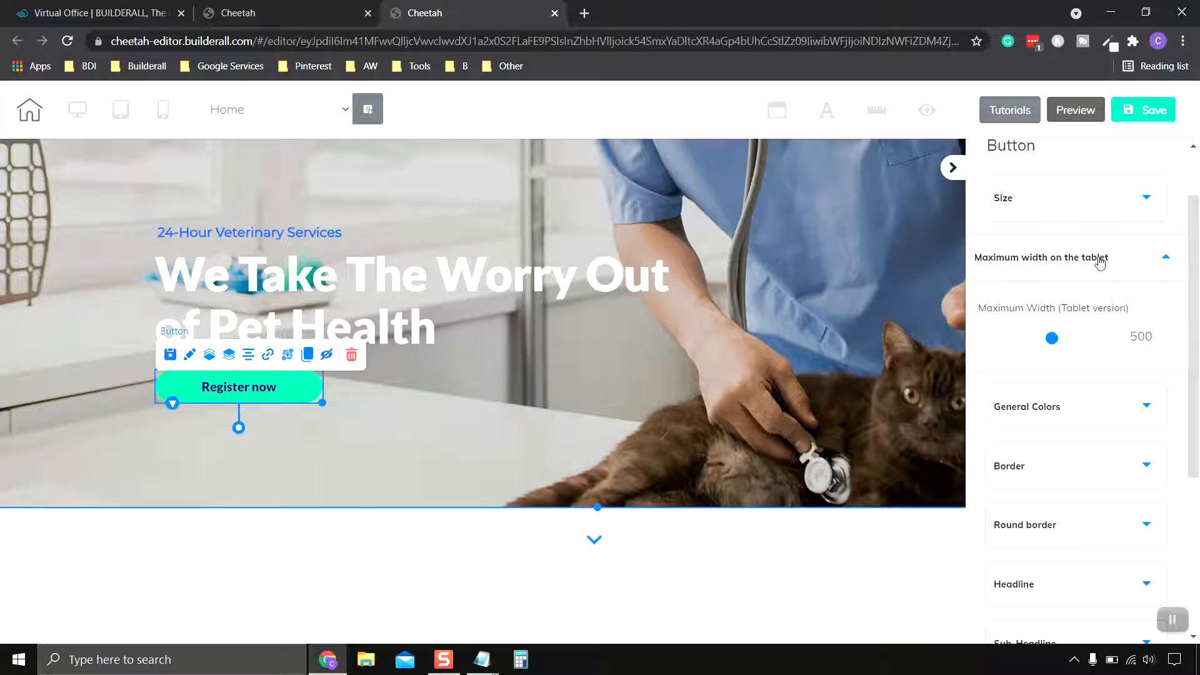
pyautogui.click(1100, 262)
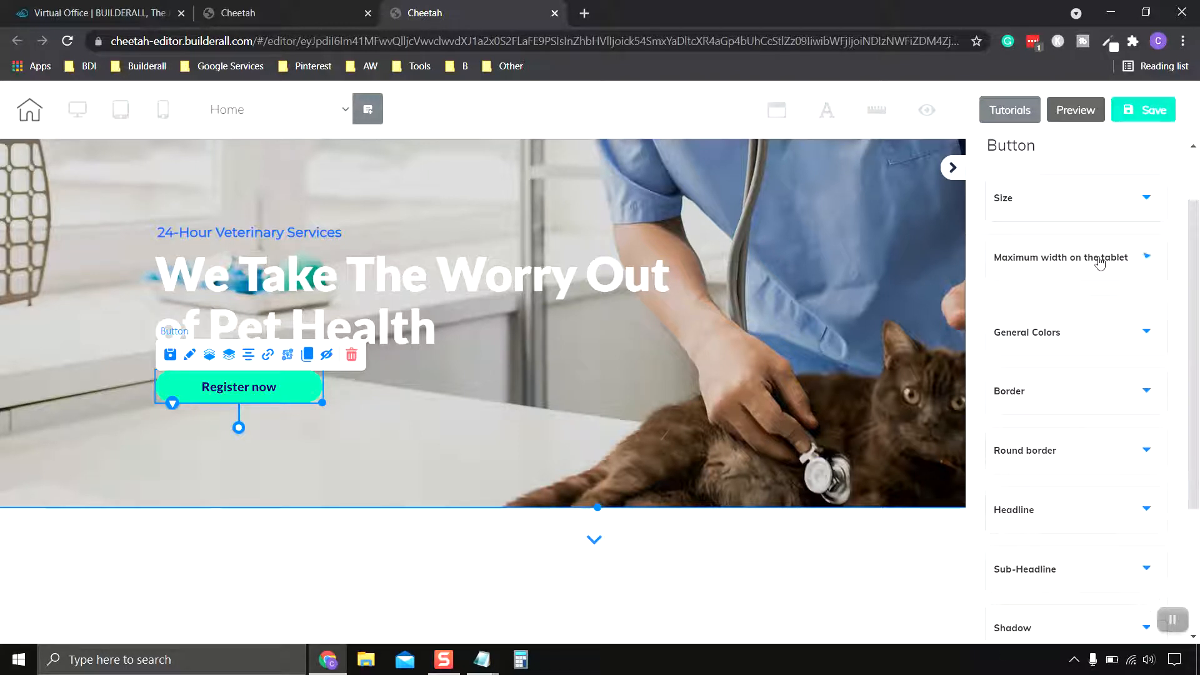
pyautogui.click(1080, 325)
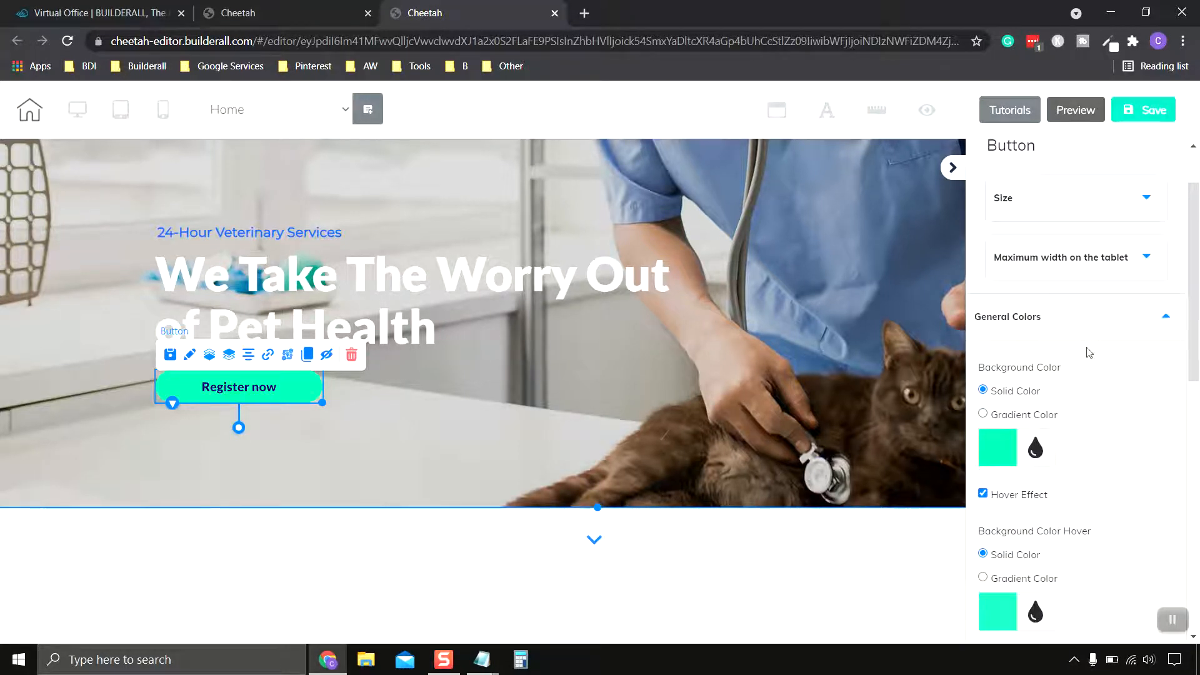
pyautogui.scroll(-3, 1100, 356)
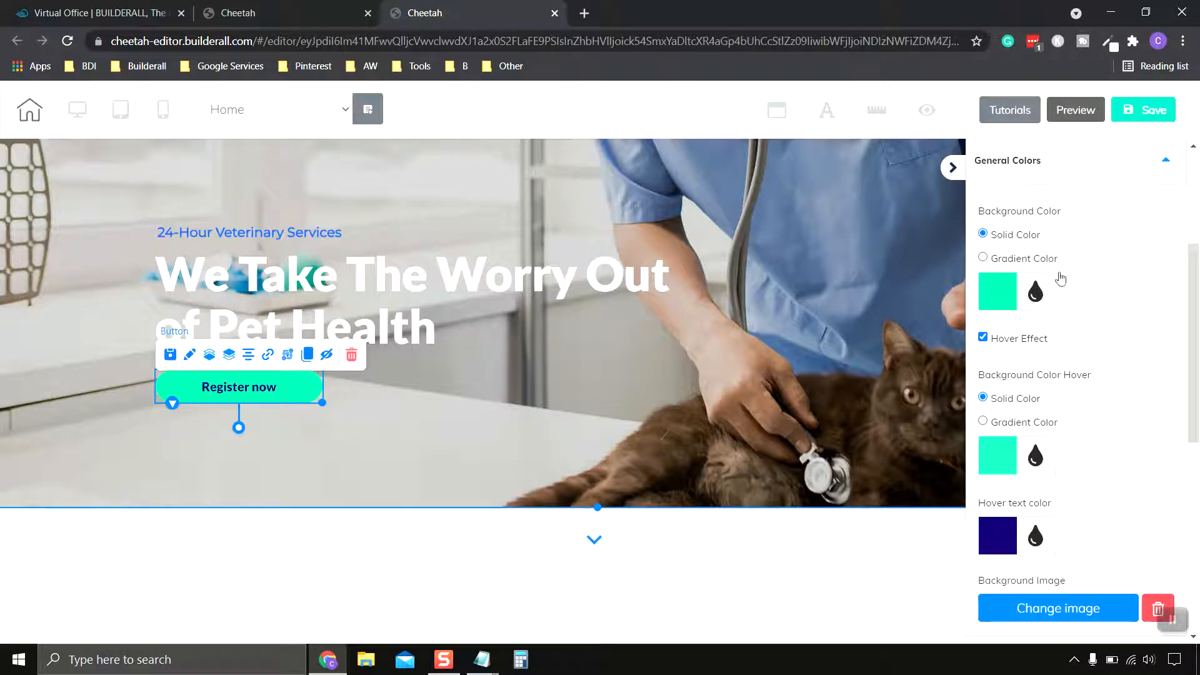
pyautogui.click(1000, 292)
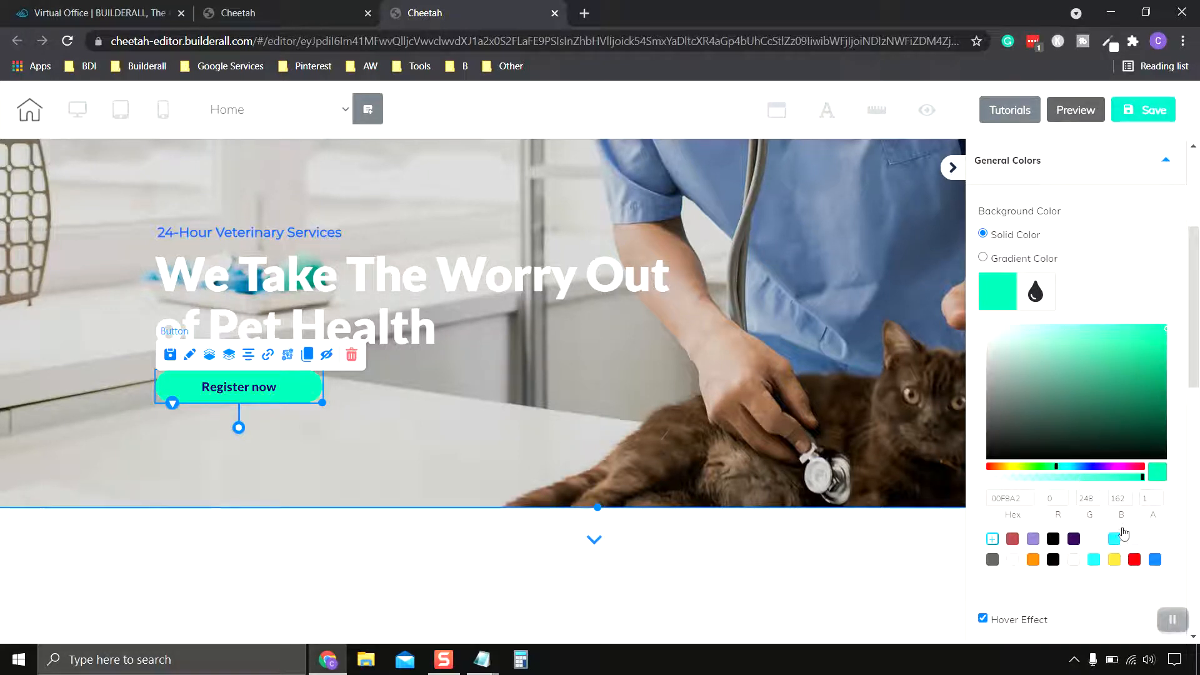
pyautogui.click(1155, 560)
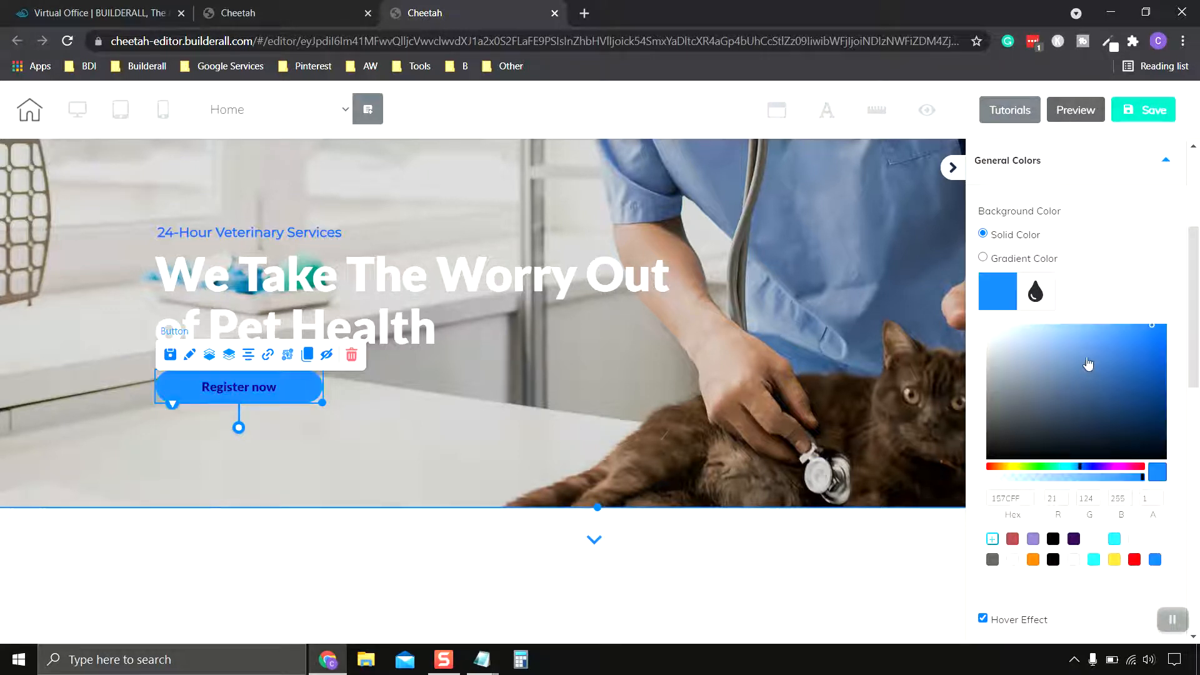
pyautogui.click(1120, 348)
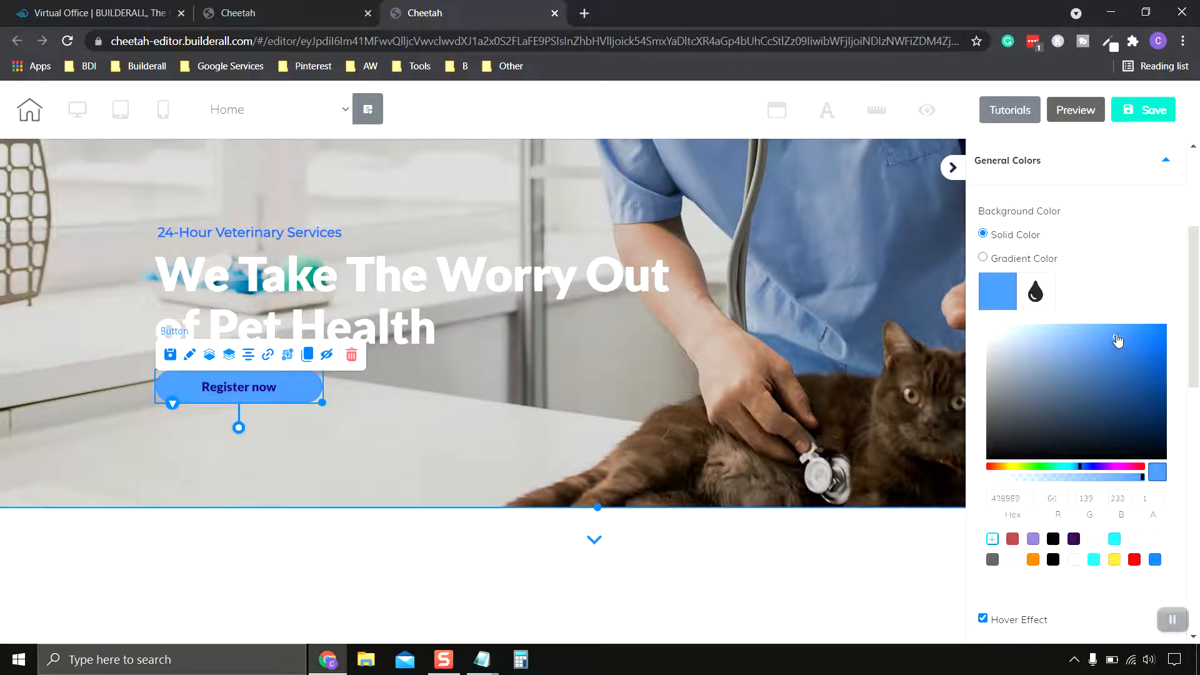
pyautogui.click(1124, 349)
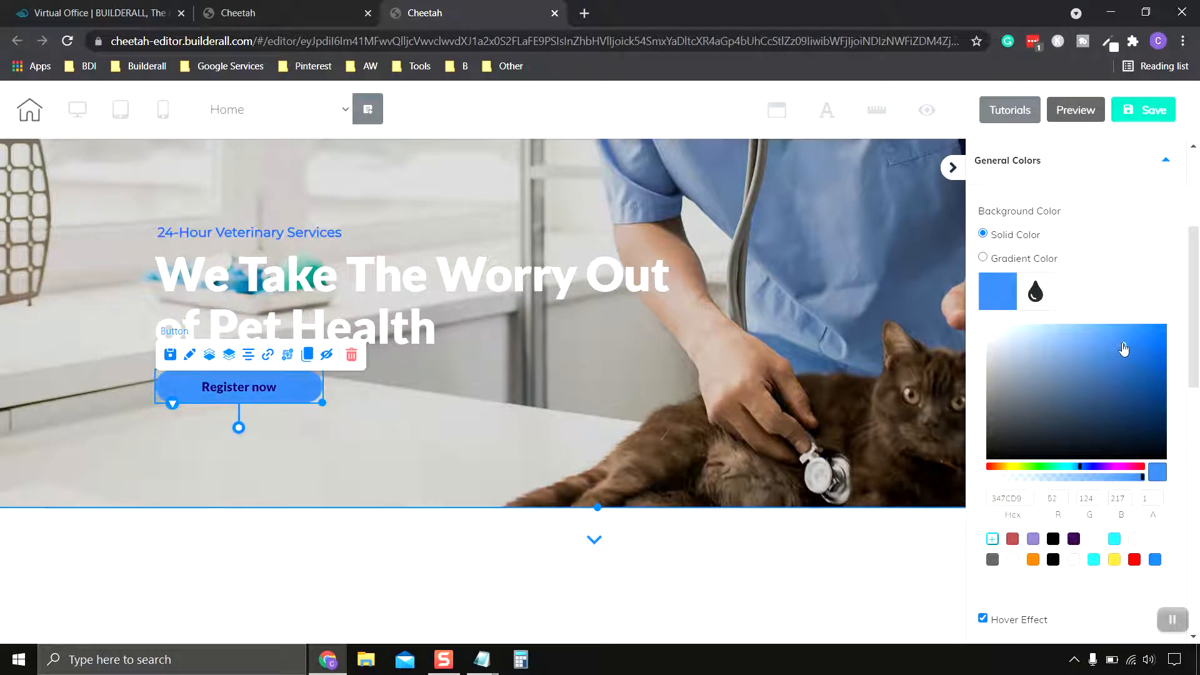
pyautogui.click(1103, 304)
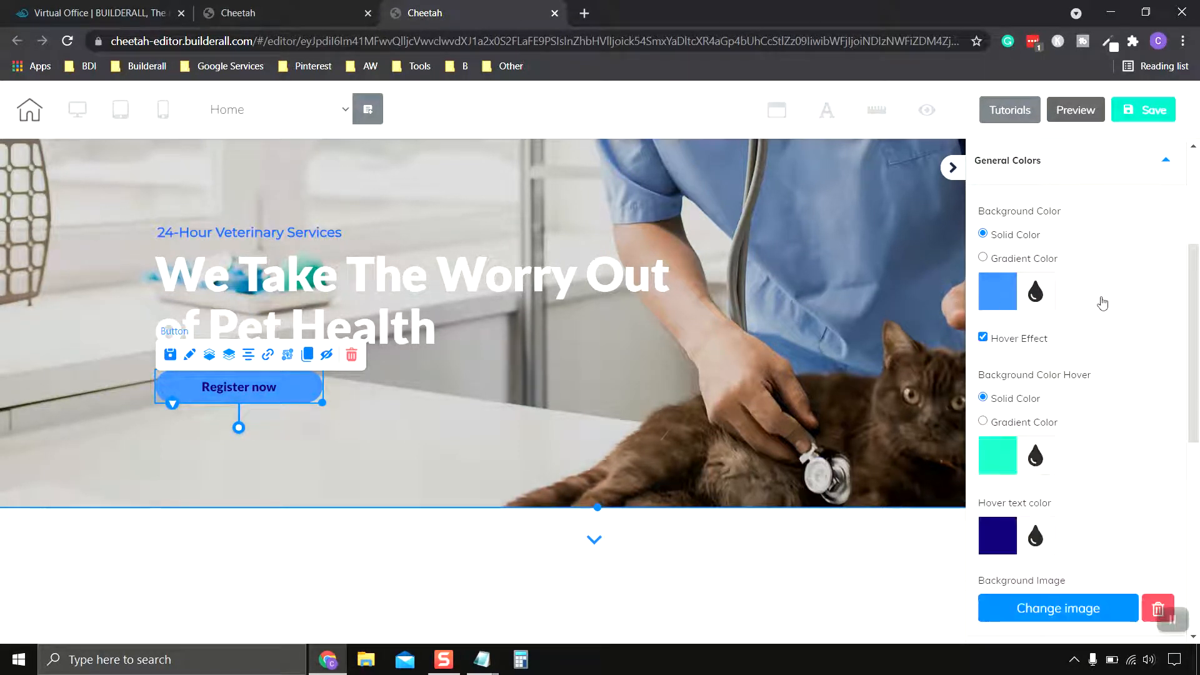
# Step: Inspect the button's hover effect option and its hover background colour setting
pyautogui.scroll(-1, 1103, 303)
pyautogui.scroll(1, 1102, 303)
pyautogui.click(983, 338)
pyautogui.click(984, 339)
pyautogui.scroll(-1, 1136, 358)
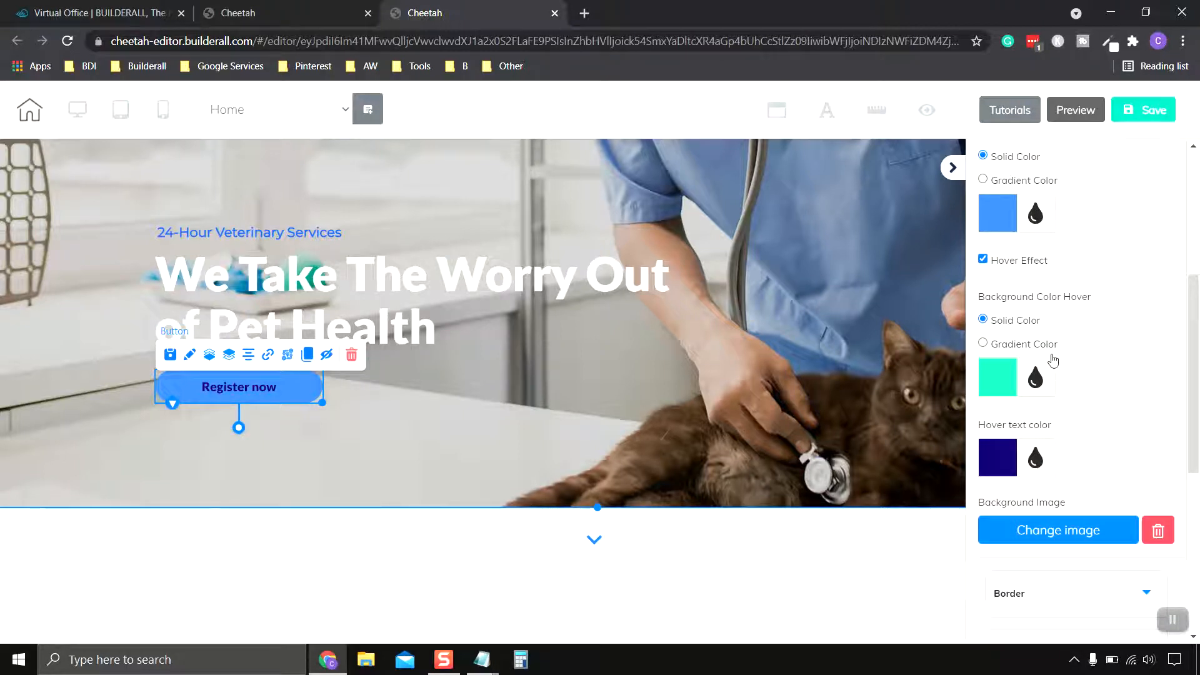
pyautogui.click(998, 383)
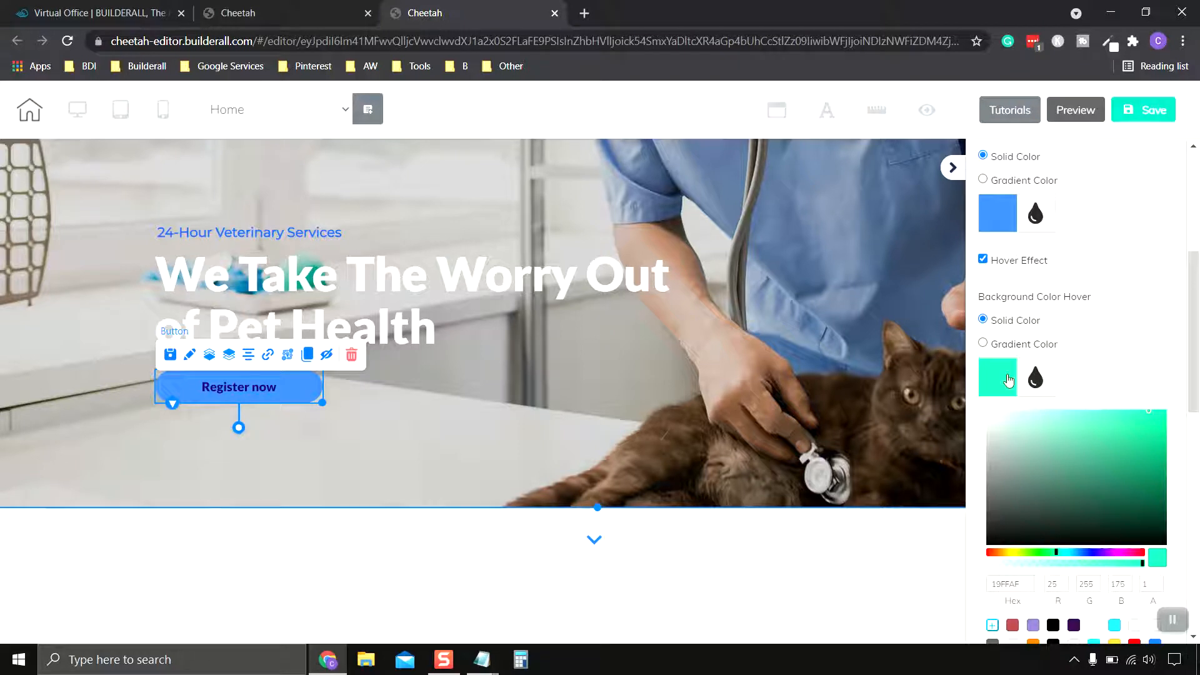
pyautogui.click(1007, 383)
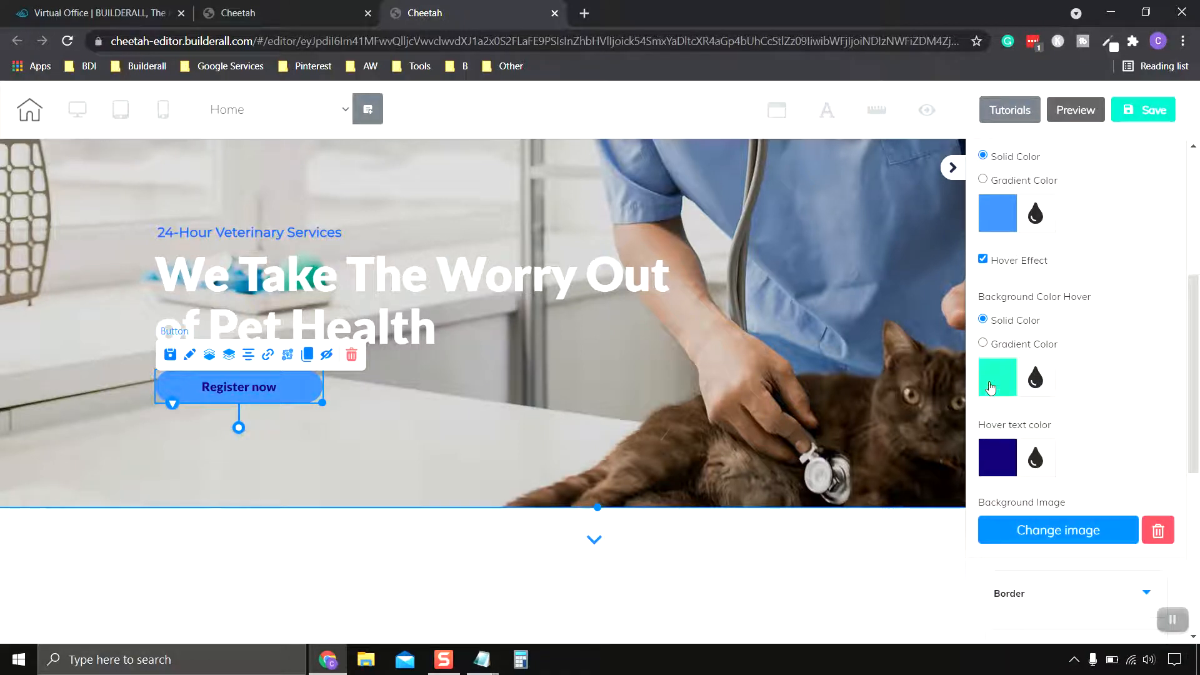
pyautogui.click(990, 388)
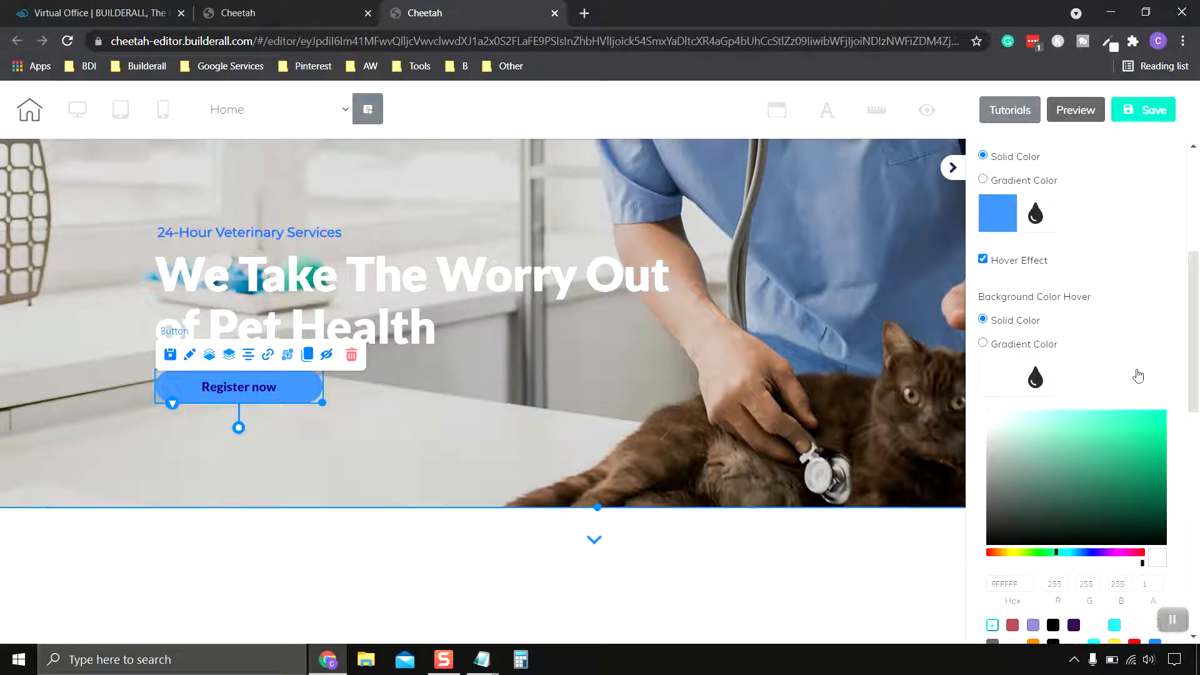
pyautogui.click(1017, 375)
pyautogui.scroll(-1, 1078, 419)
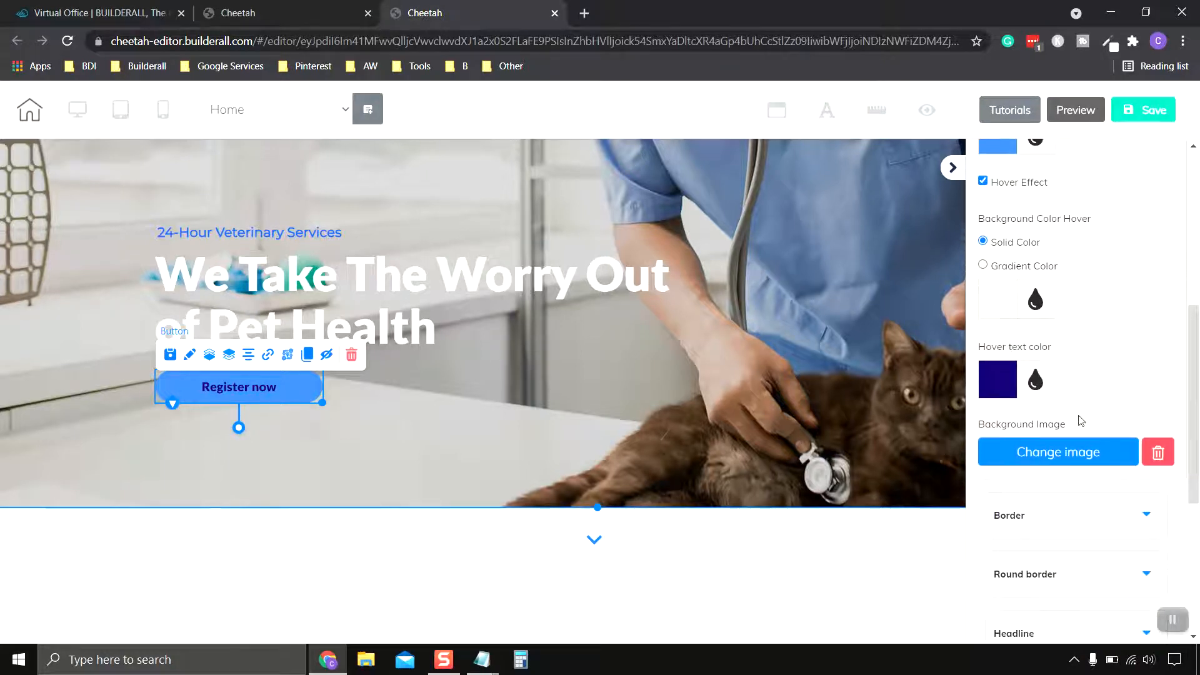
# Step: Set the button's hover text colour to blue, hex 3888EF
pyautogui.click(1001, 384)
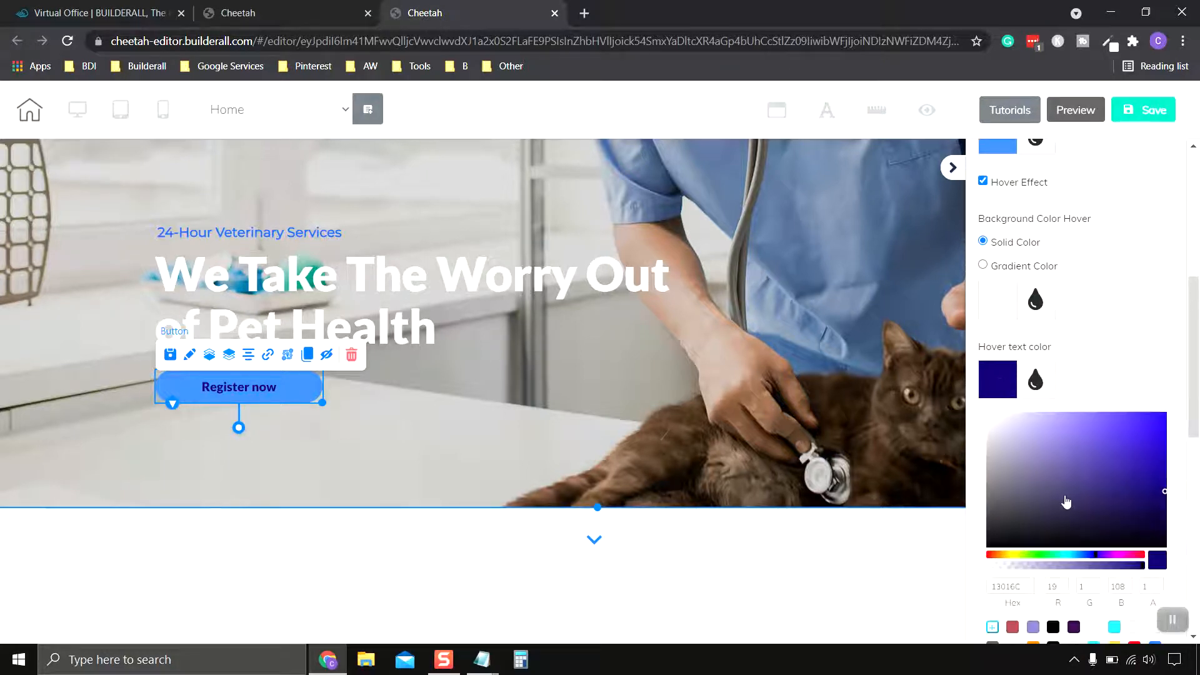
pyautogui.scroll(-1, 1064, 498)
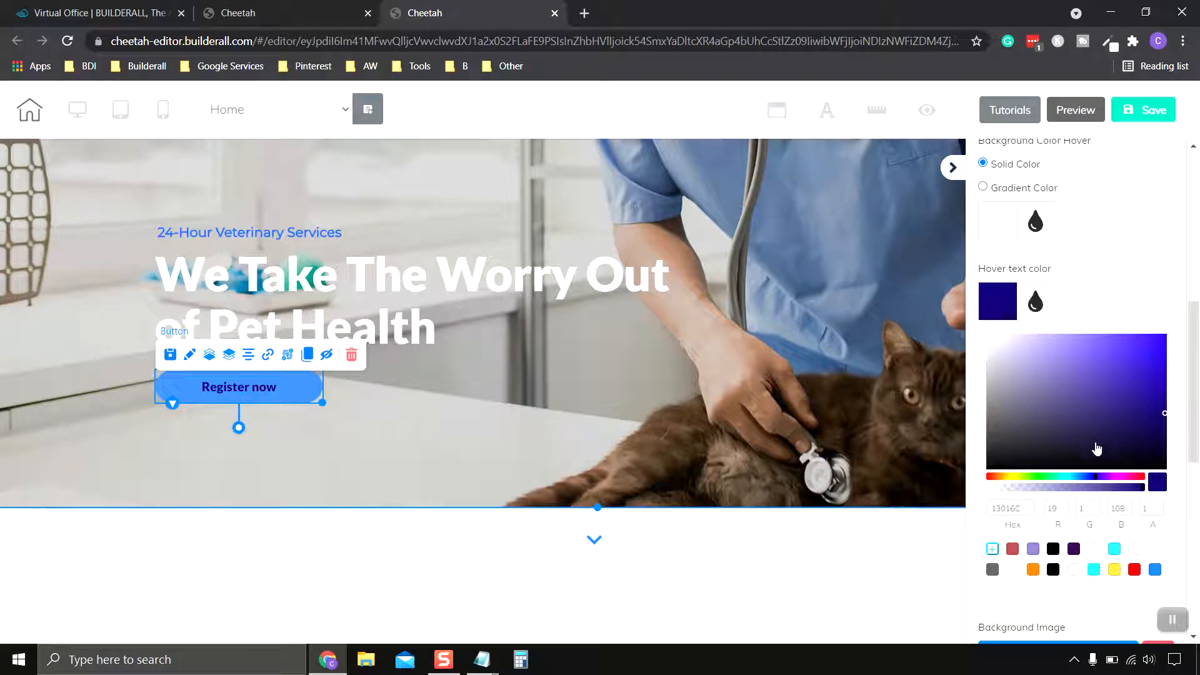
pyautogui.click(1155, 569)
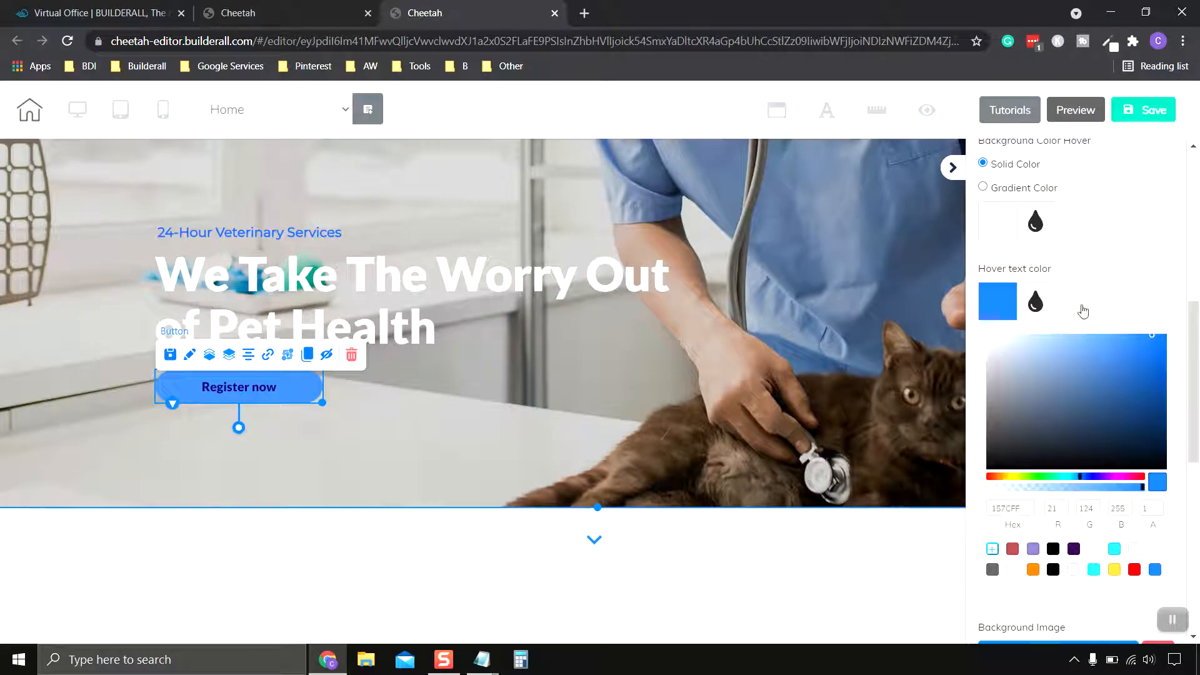
pyautogui.click(1123, 361)
pyautogui.moveTo(1123, 360); pyautogui.dragTo(1125, 353)
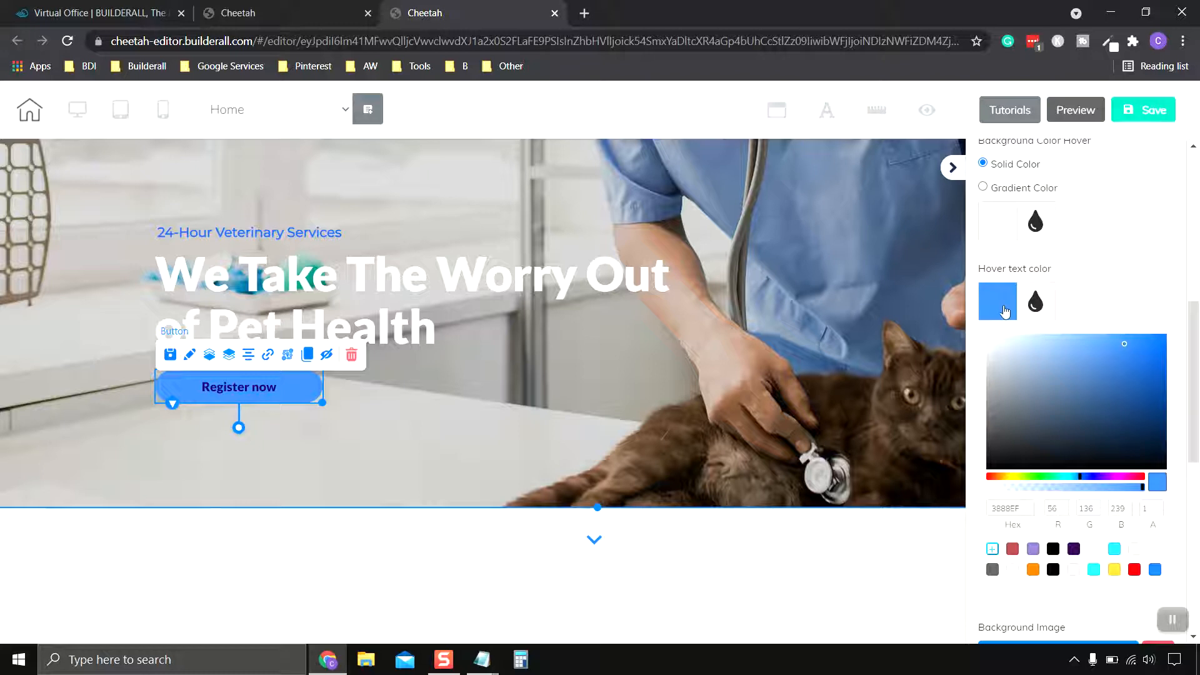
pyautogui.click(1004, 310)
# Step: Inspect the button's General Colors, Border and Round border settings
pyautogui.scroll(4, 1098, 324)
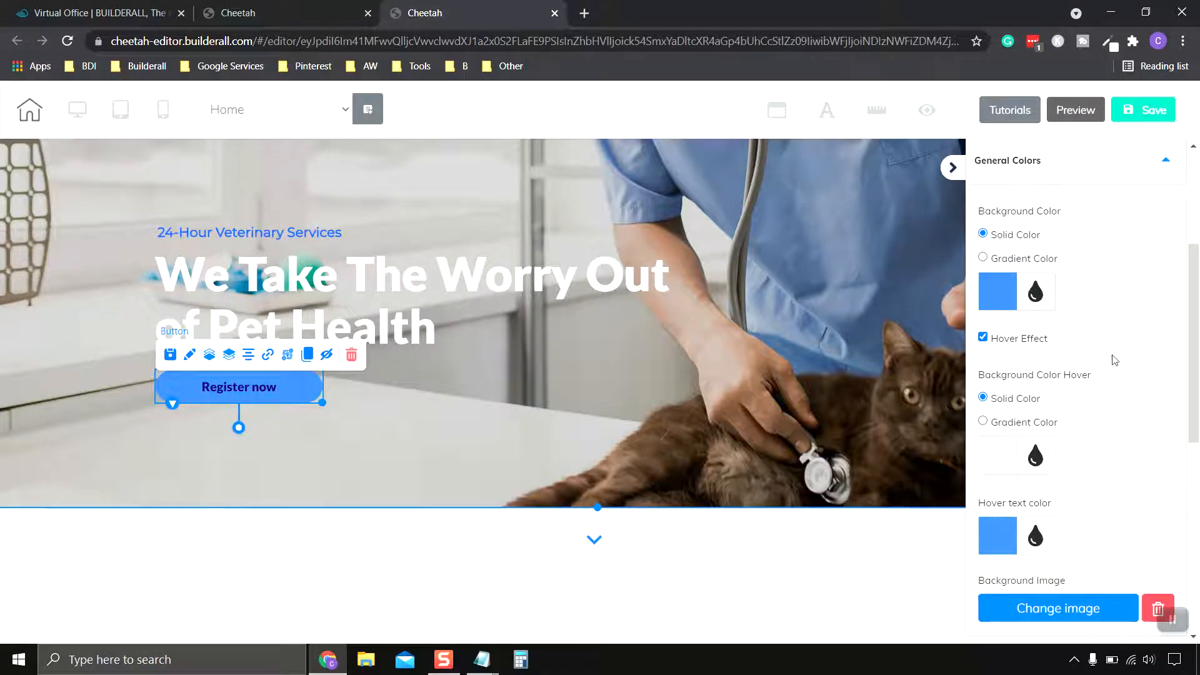
pyautogui.scroll(-1, 1112, 356)
pyautogui.scroll(1, 1136, 584)
pyautogui.click(1169, 620)
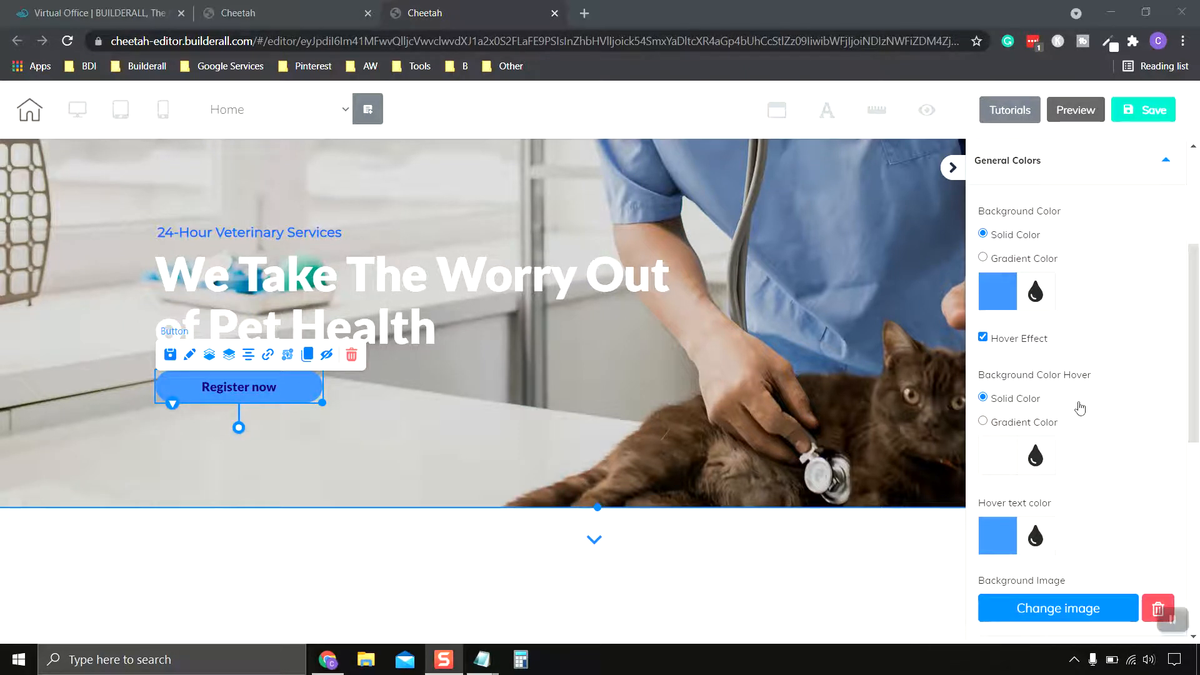
pyautogui.scroll(1, 1085, 268)
pyautogui.click(1121, 250)
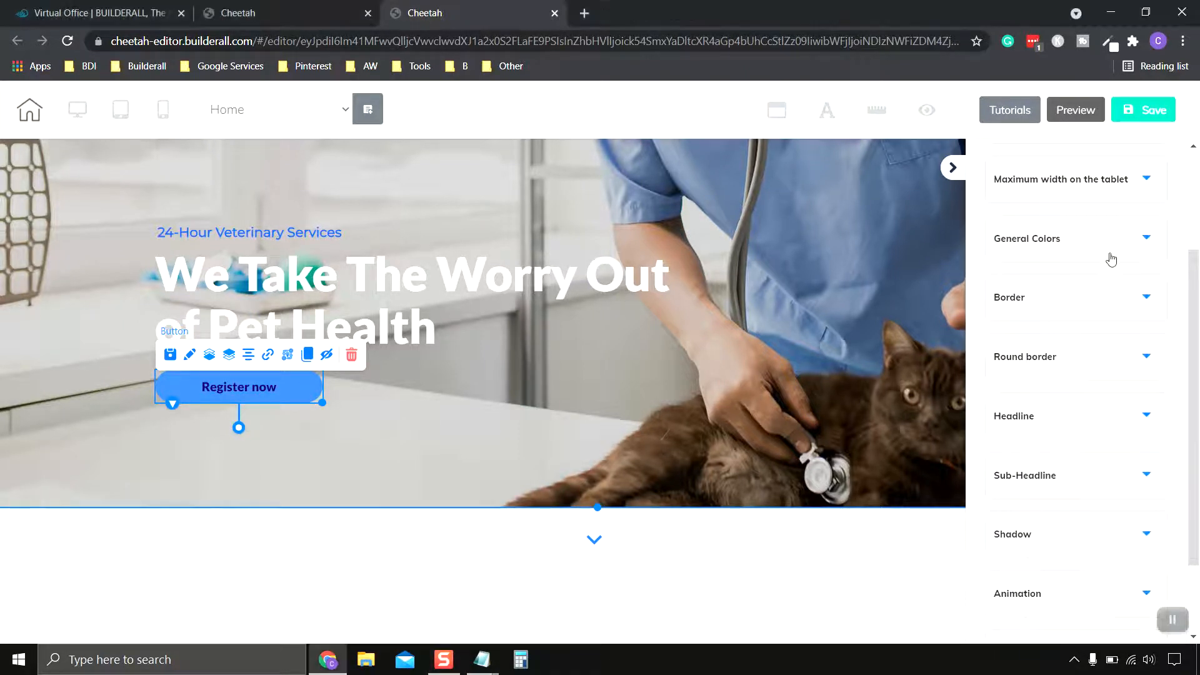
pyautogui.scroll(-1, 1100, 247)
pyautogui.click(1092, 239)
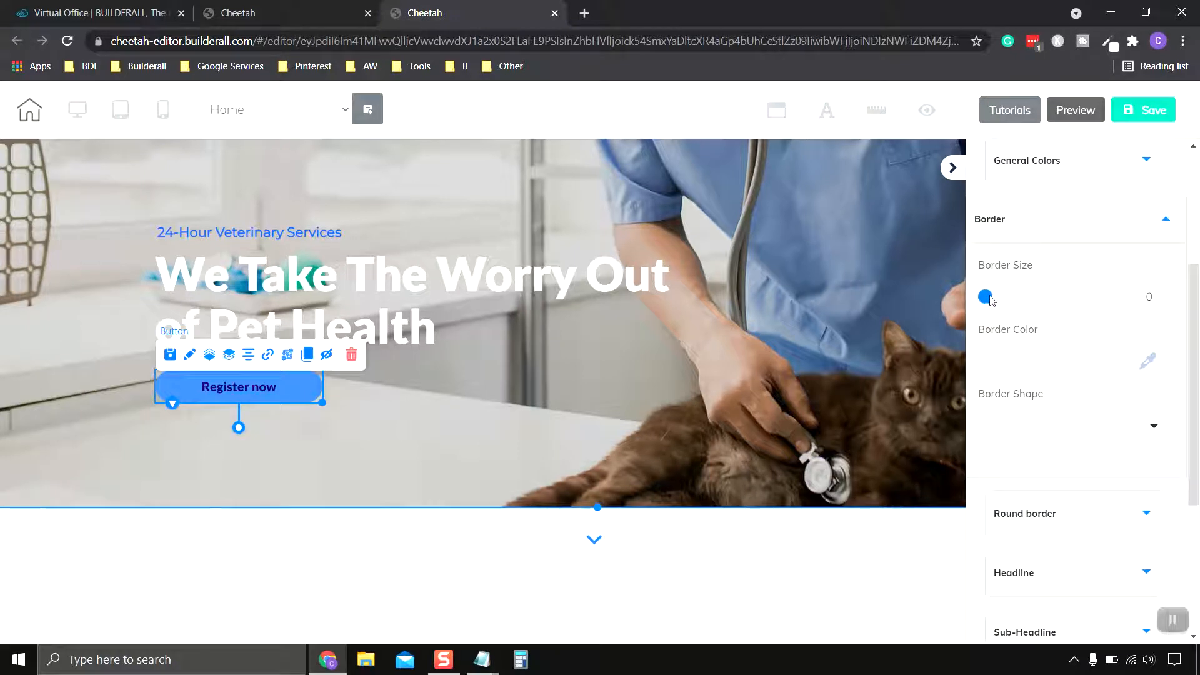
pyautogui.click(1072, 234)
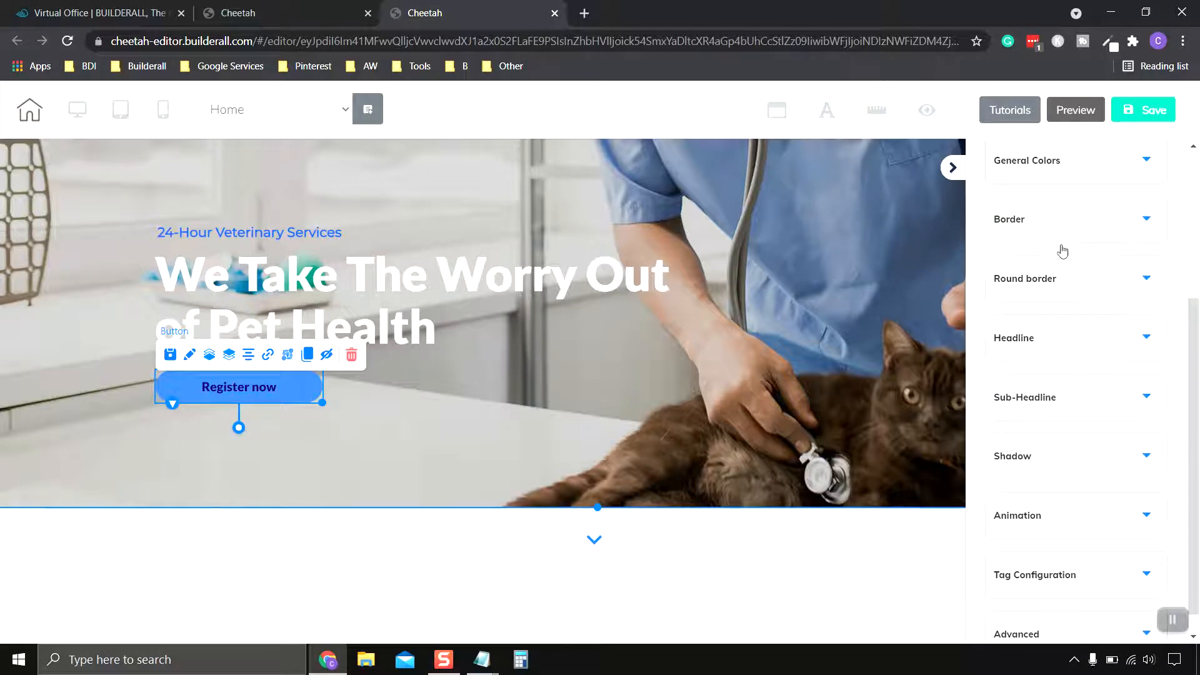
pyautogui.click(1065, 286)
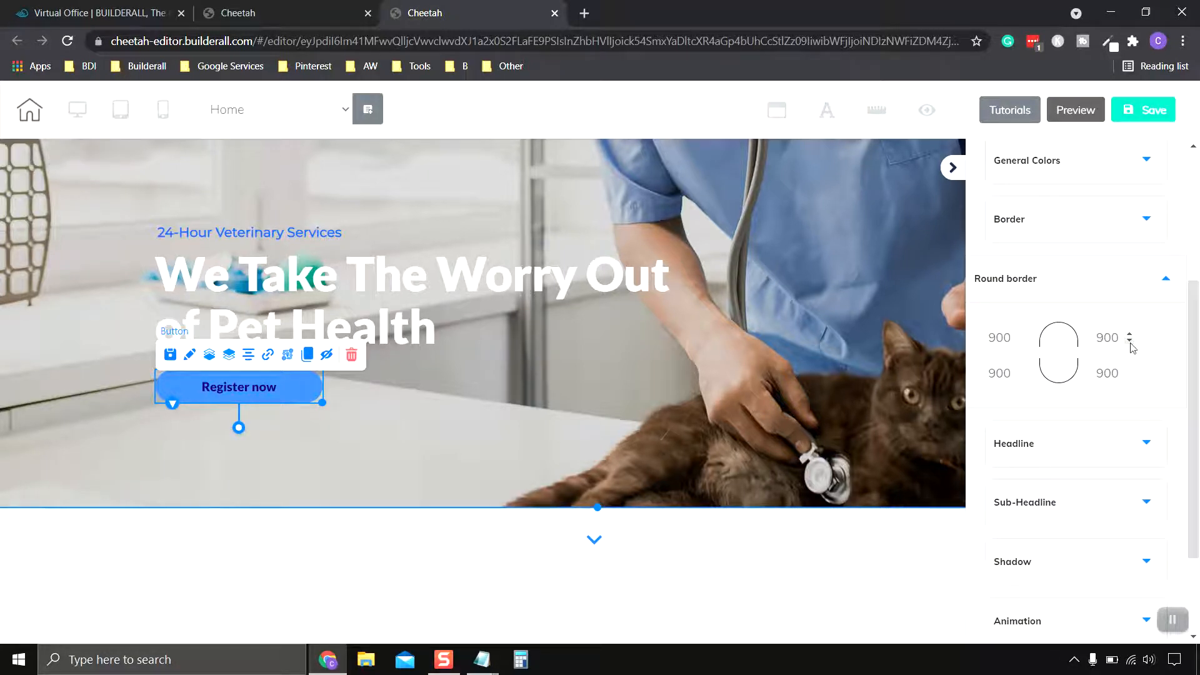
# Step: Select the hero panel and inspect its Border Radius, Background Settings and Border sections
pyautogui.click(1129, 341)
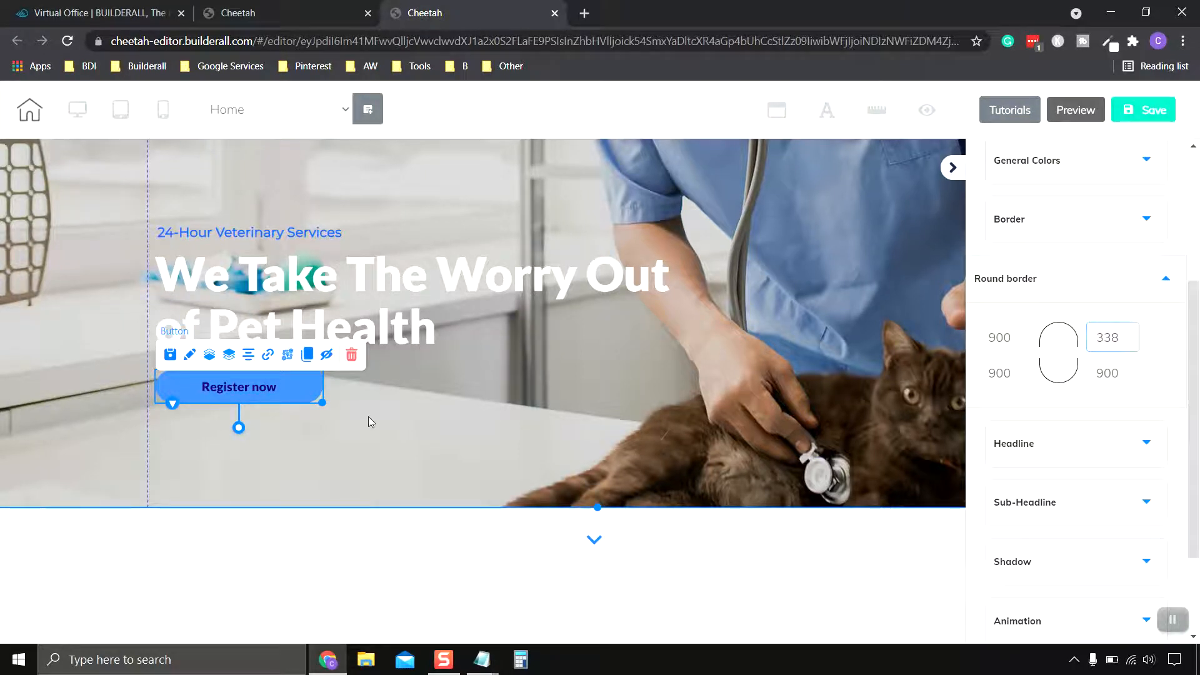
pyautogui.click(343, 402)
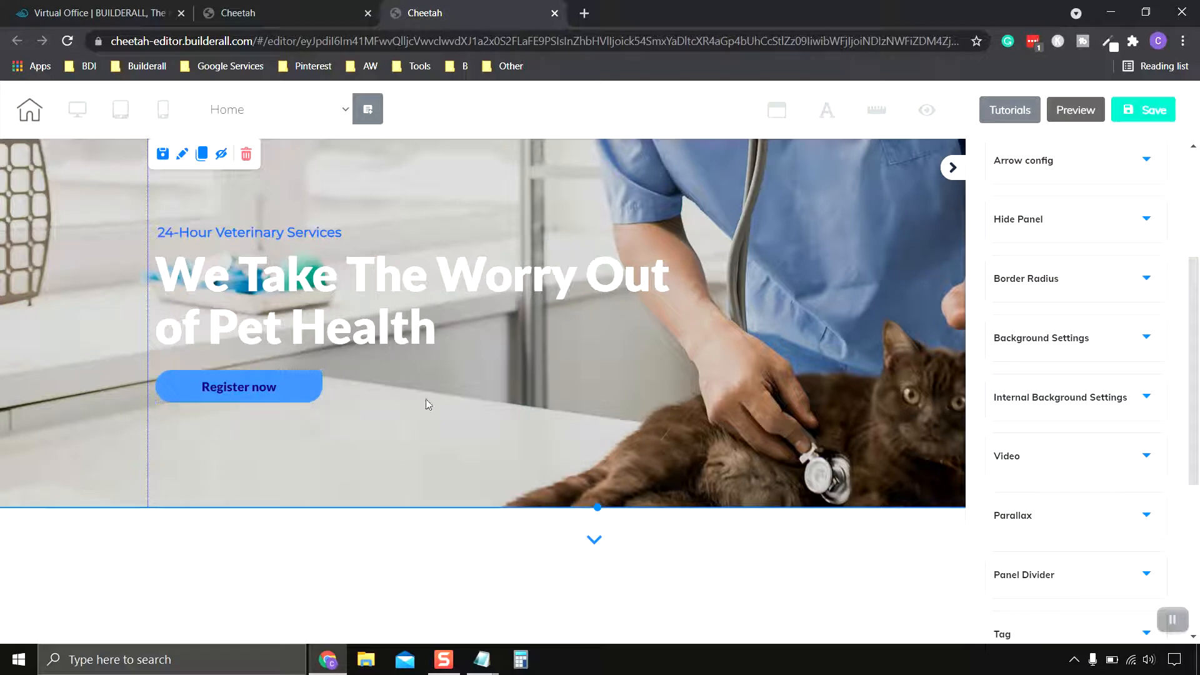
pyautogui.click(1087, 289)
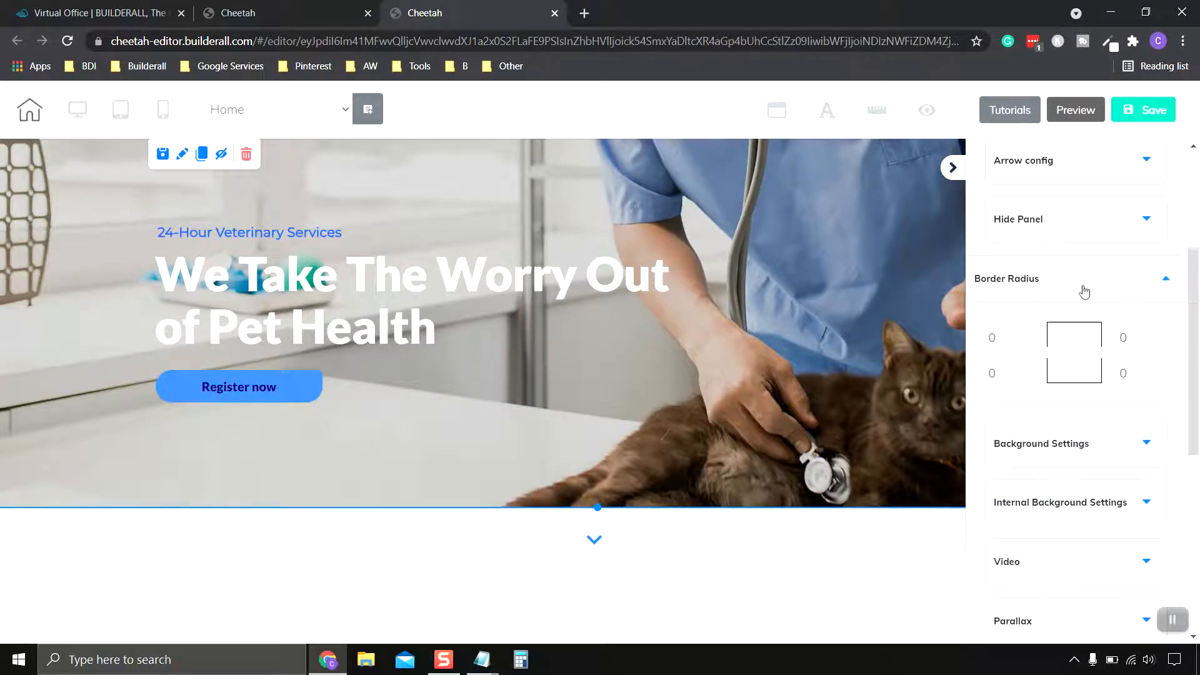
pyautogui.click(1094, 445)
pyautogui.scroll(3, 1097, 447)
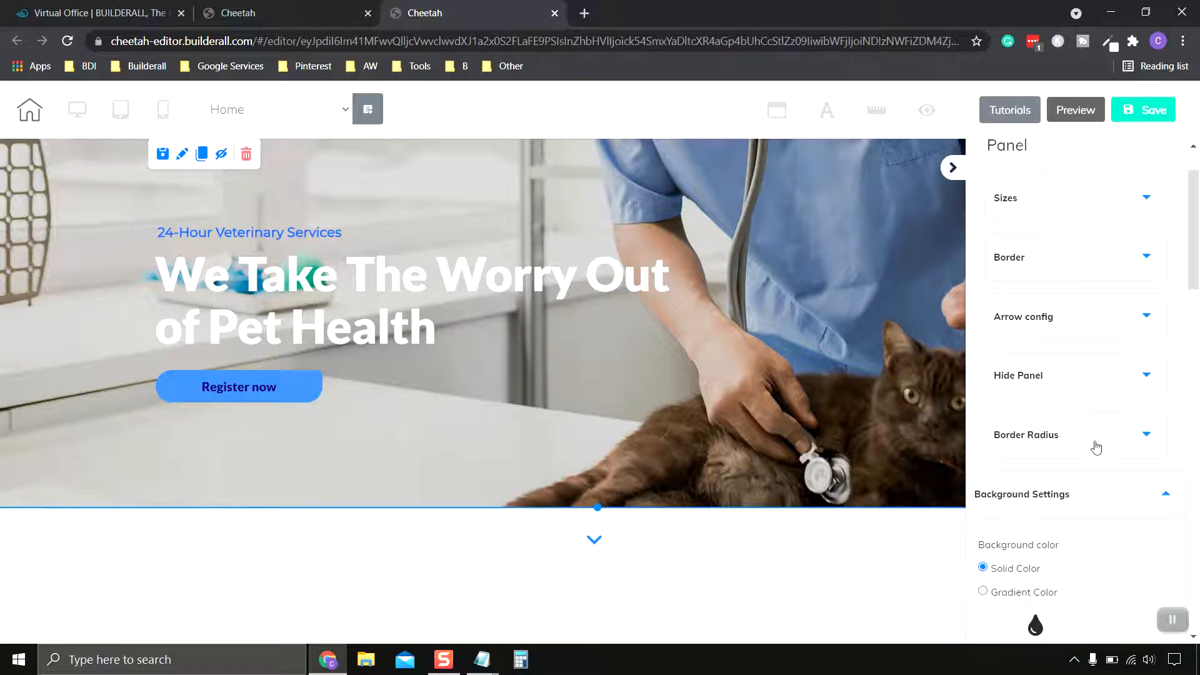
pyautogui.scroll(1, 1096, 447)
pyautogui.click(1110, 337)
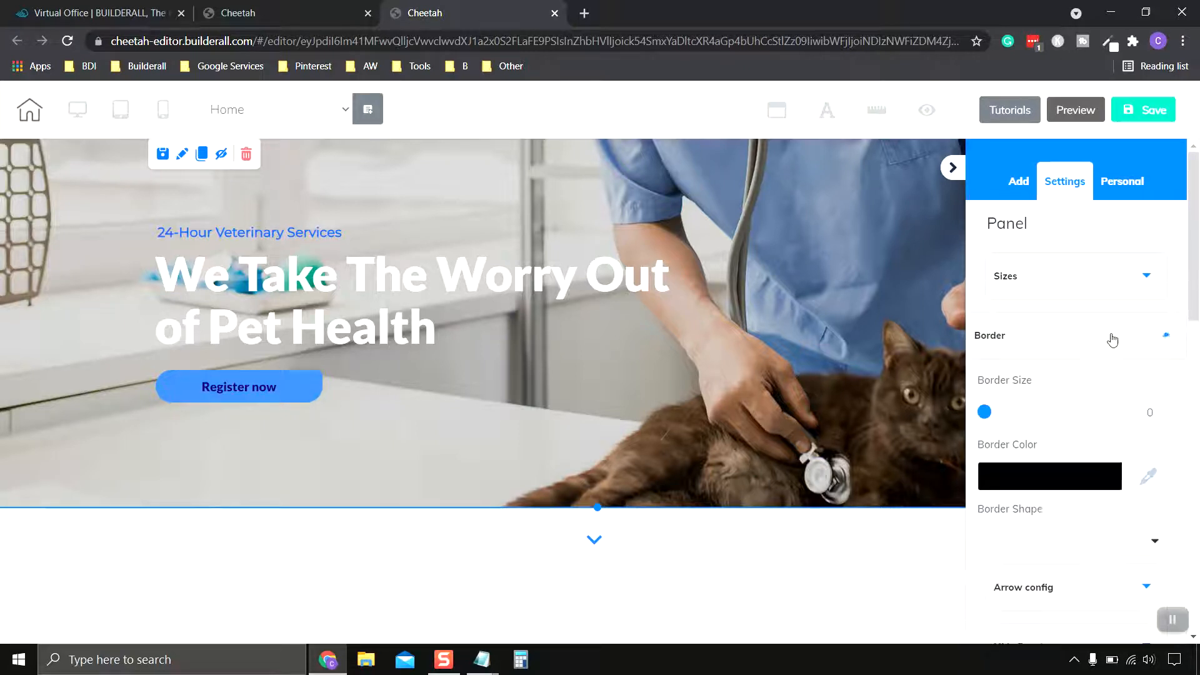
pyautogui.scroll(-4, 1102, 347)
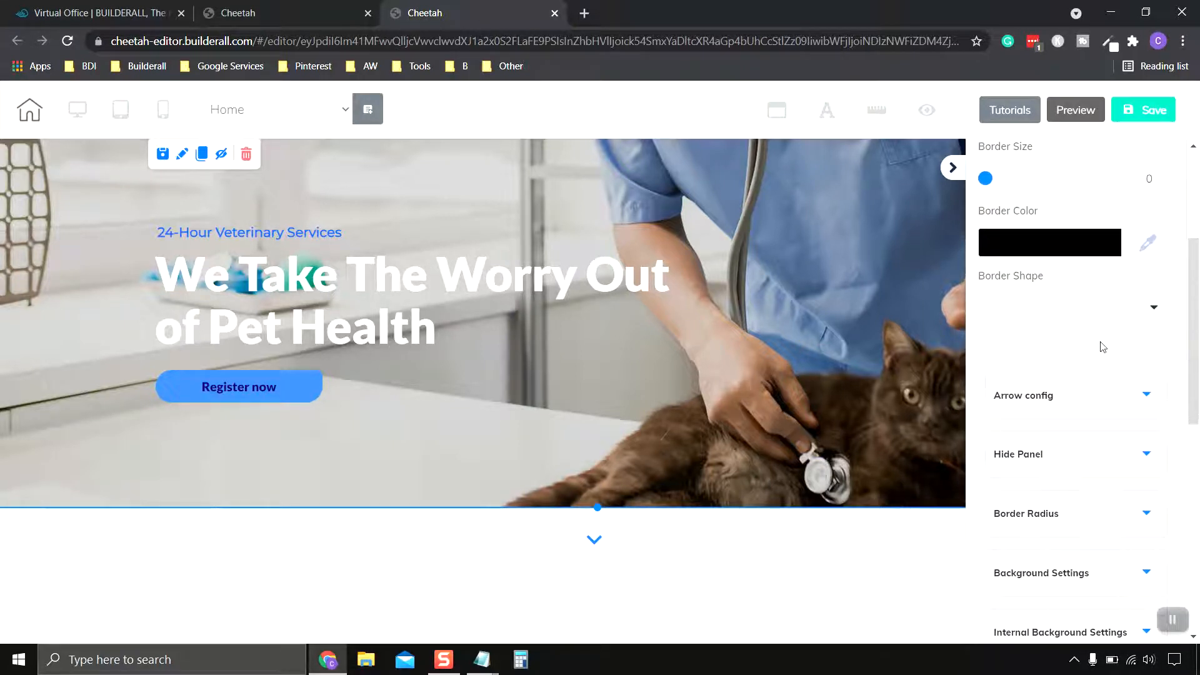
pyautogui.scroll(3, 1103, 348)
pyautogui.scroll(1, 1103, 347)
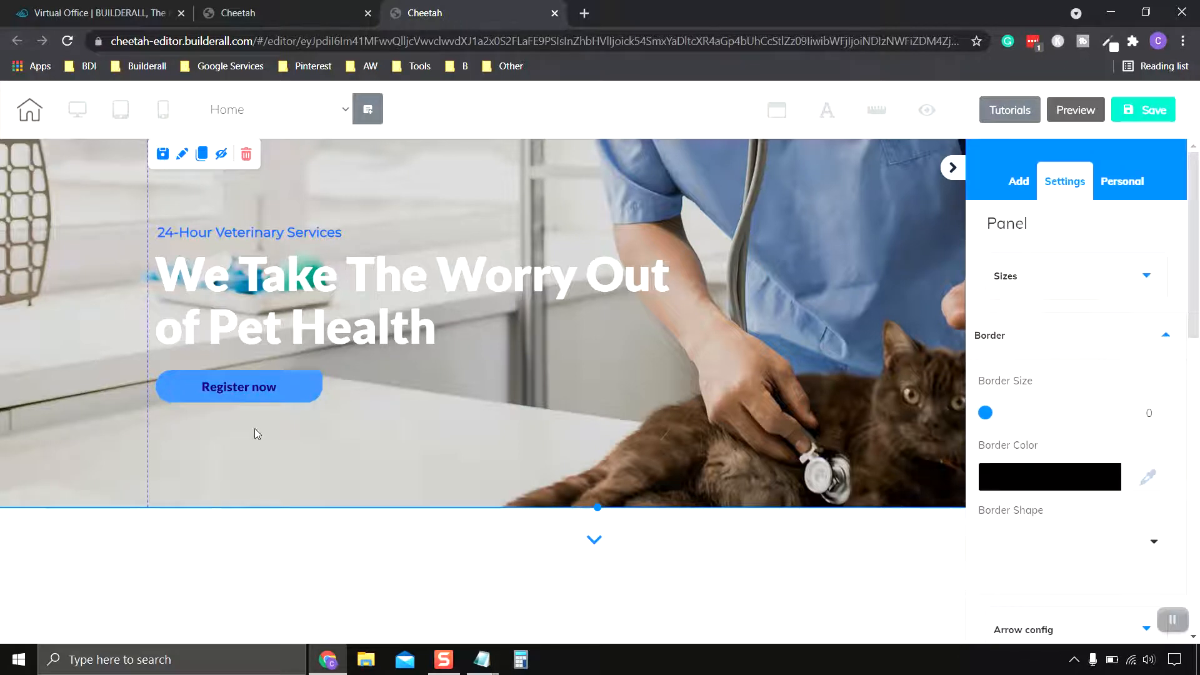
# Step: Reselect the button and set its top-right round border radius to 900
pyautogui.click(300, 383)
pyautogui.scroll(-3, 1087, 369)
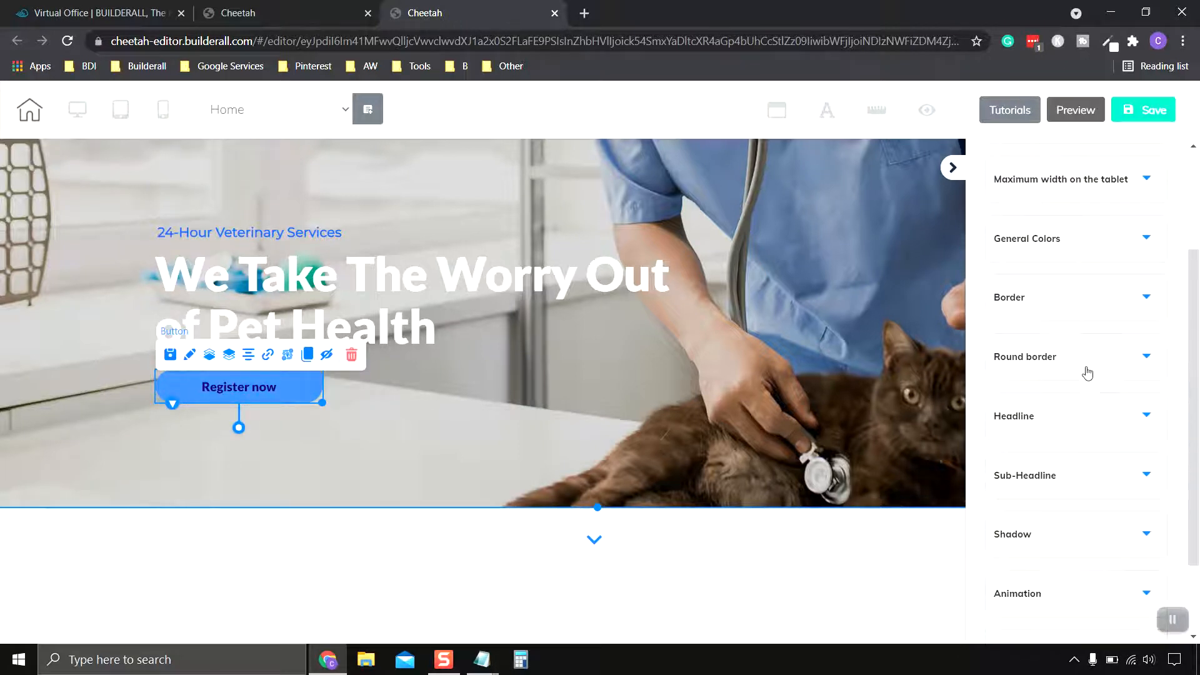
pyautogui.click(1086, 370)
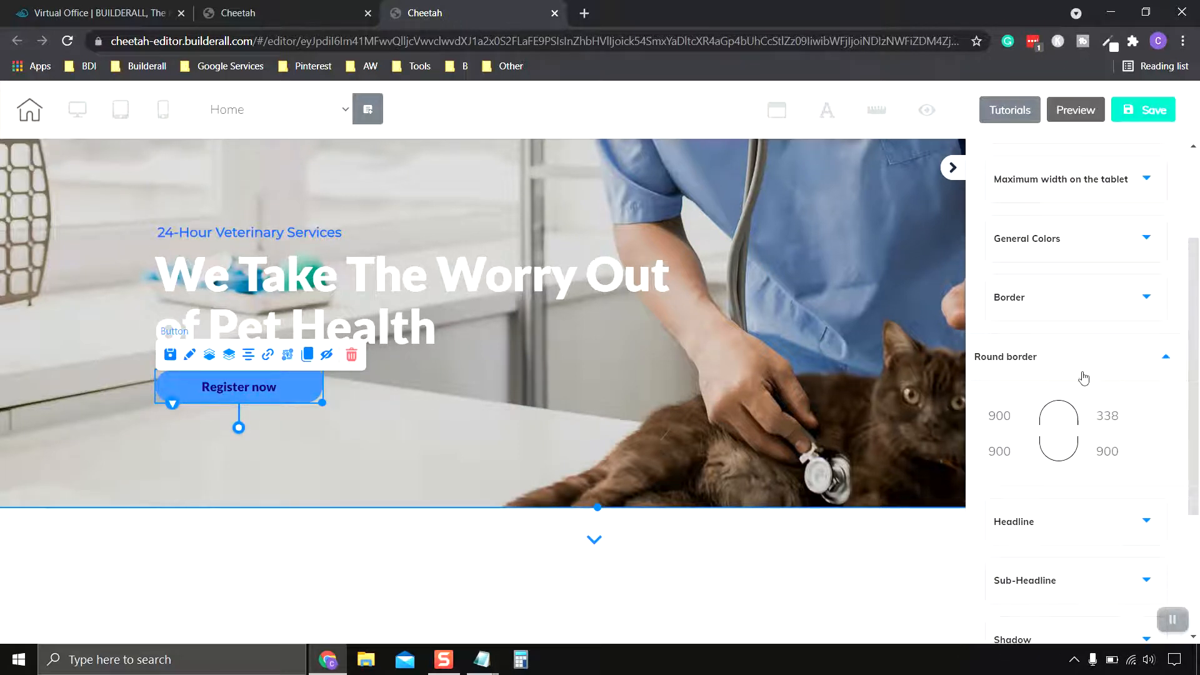
pyautogui.click(1128, 412)
pyautogui.click(1128, 412)
pyautogui.click(1128, 413)
pyautogui.click(1130, 412)
pyautogui.write('9')
pyautogui.click(1168, 453)
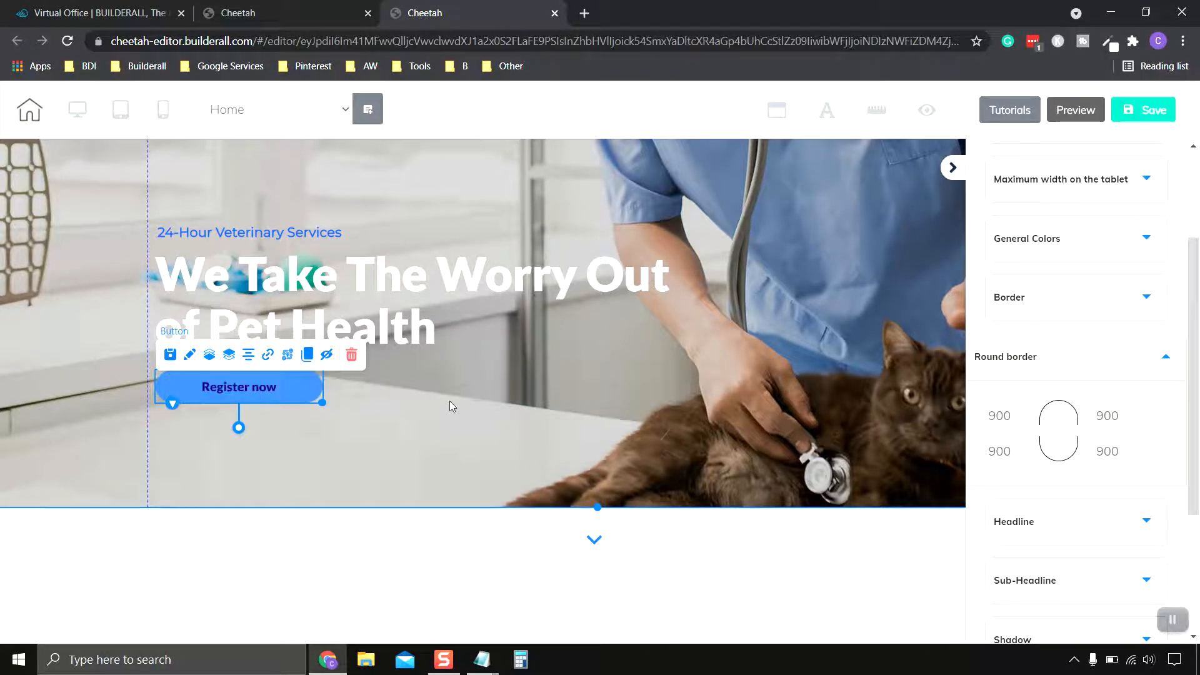
pyautogui.click(1158, 366)
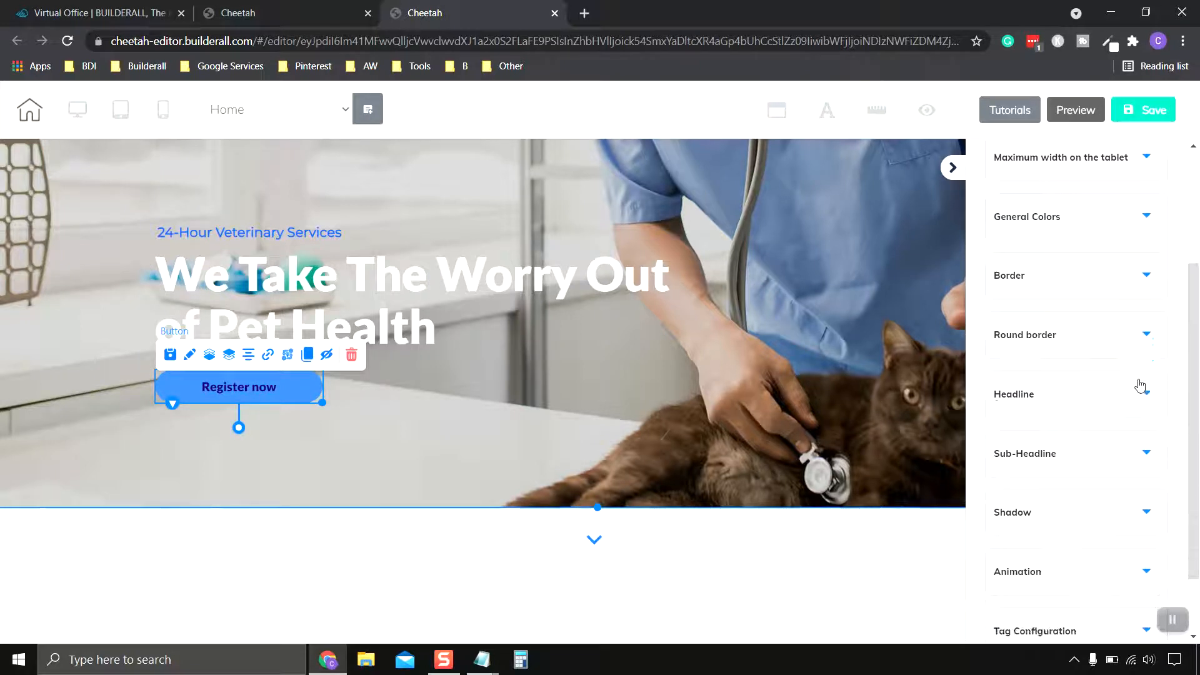
# Step: Change the button's headline text to "Set Appointmnent"
pyautogui.scroll(-2, 1037, 396)
pyautogui.click(1071, 336)
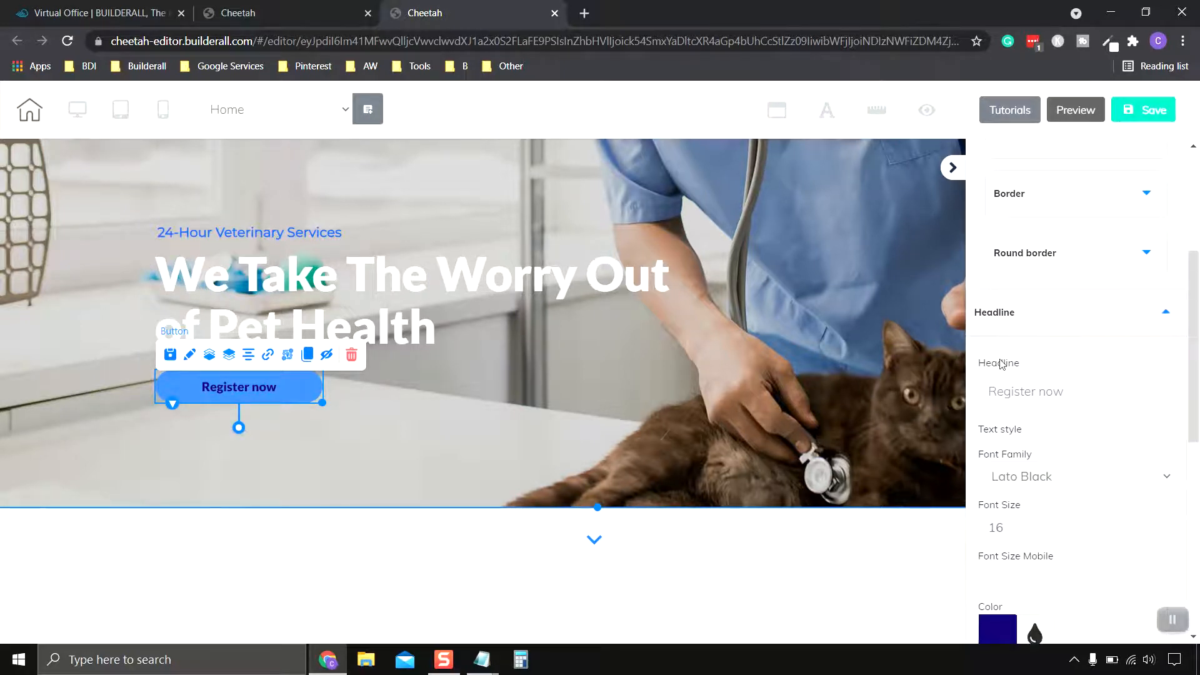
pyautogui.tripleClick(991, 391)
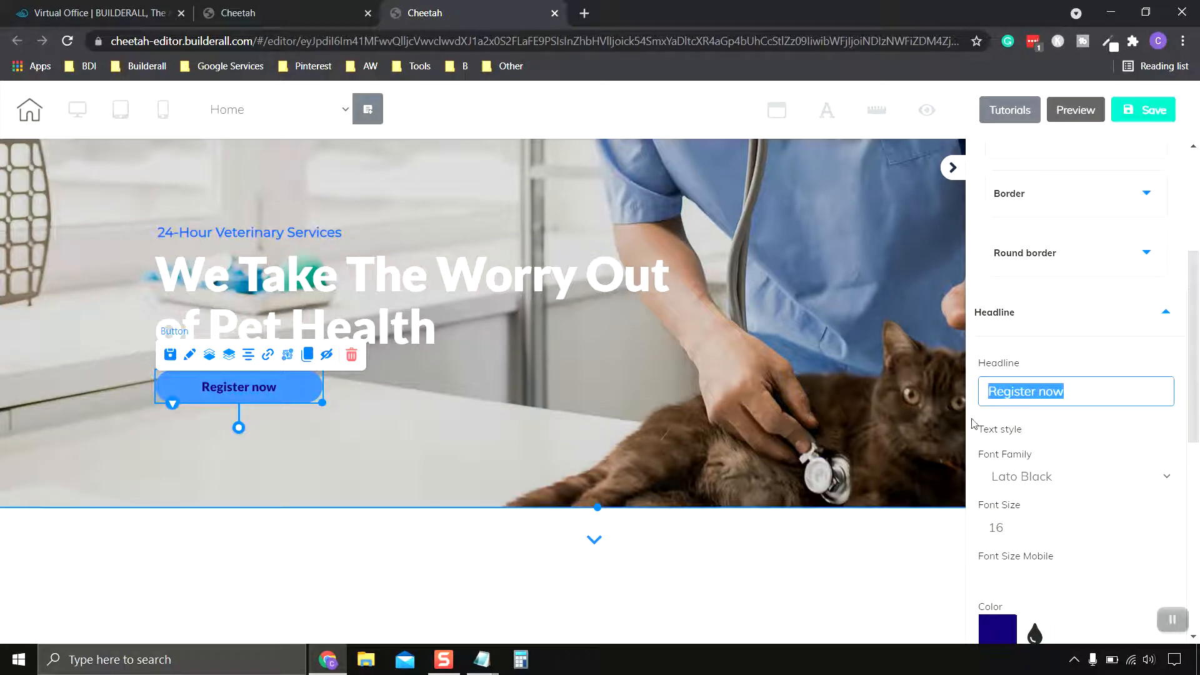
pyautogui.write('Se')
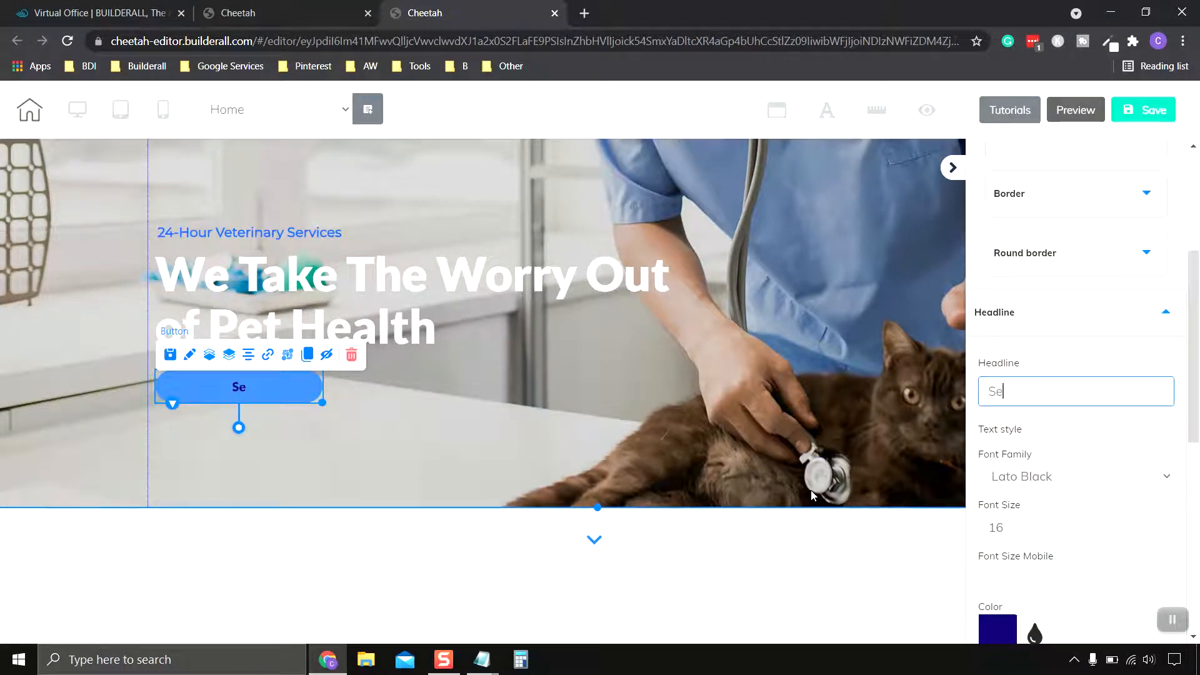
pyautogui.write('t Appointmnent')
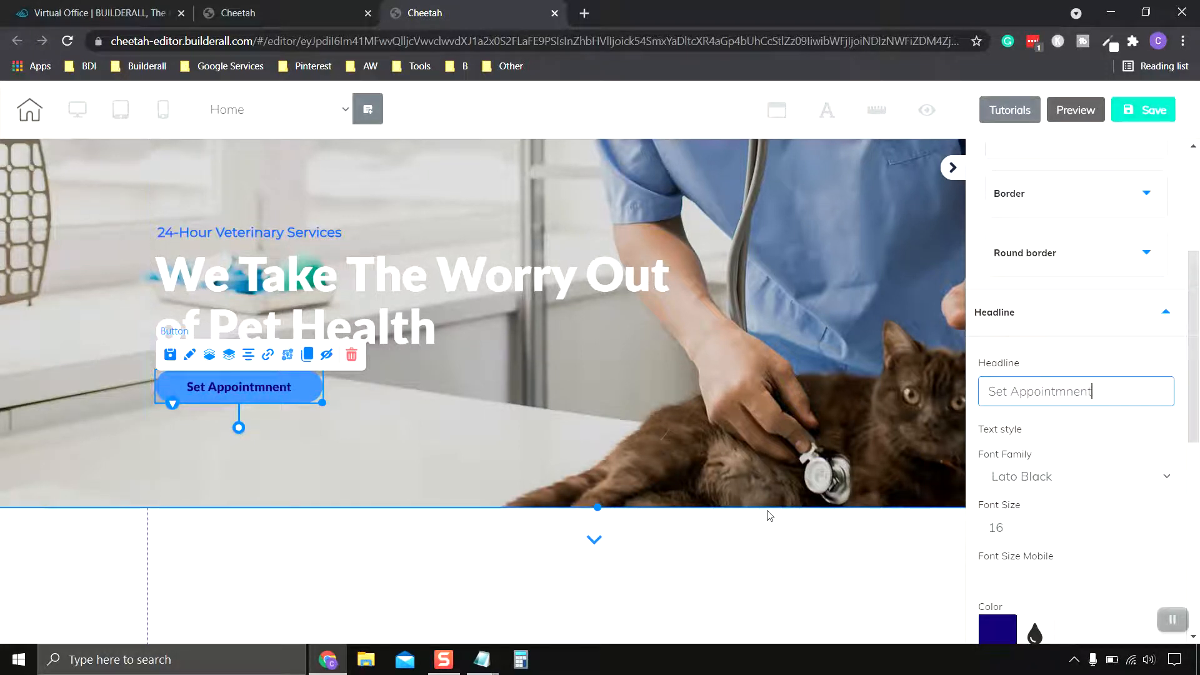
# Step: Review the font family options and keep Lato Black for the button text
pyautogui.scroll(-2, 1088, 467)
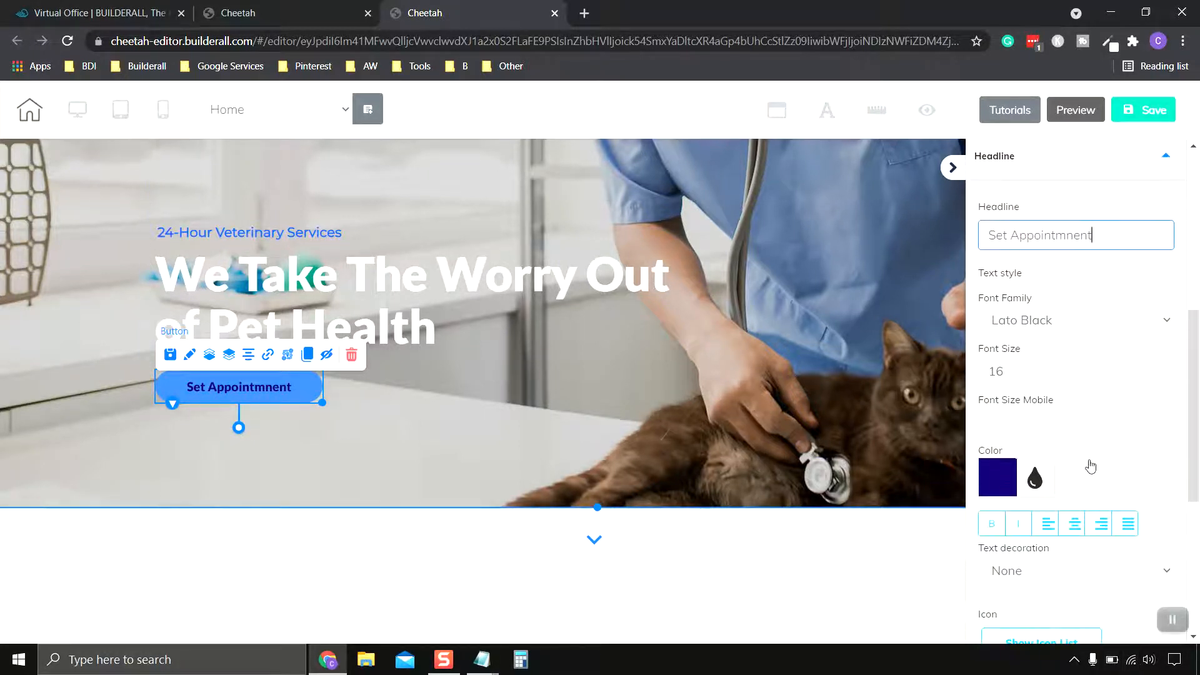
pyautogui.scroll(1, 1075, 394)
pyautogui.click(1061, 405)
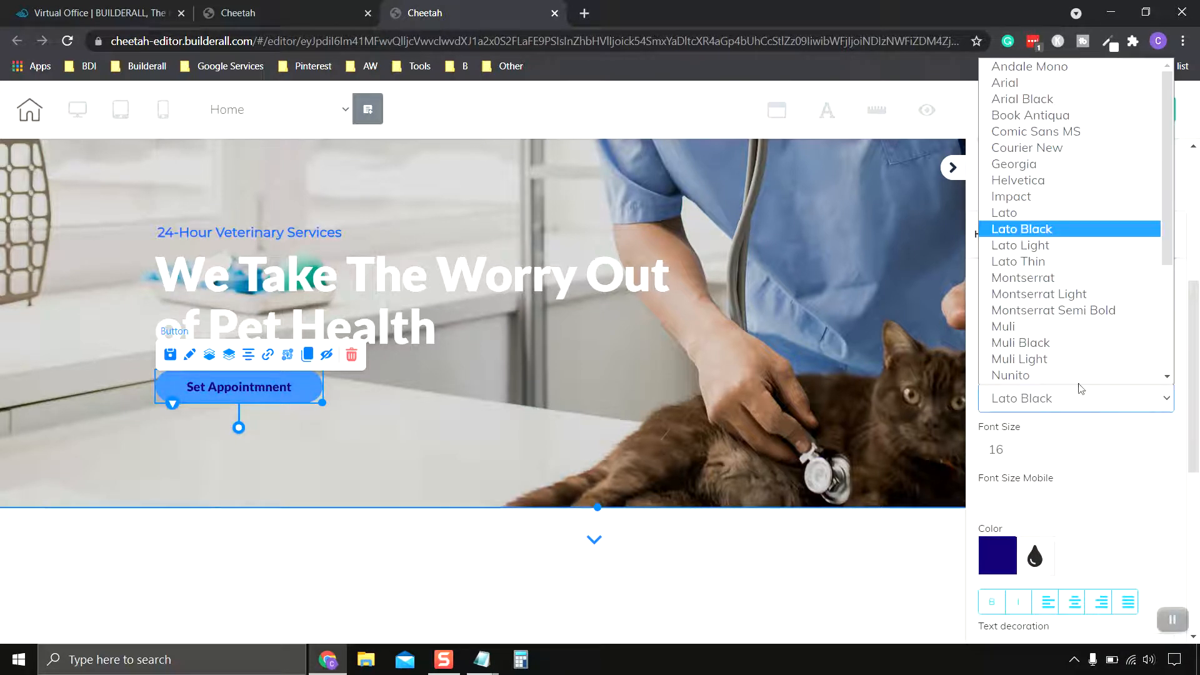
pyautogui.scroll(-1, 1063, 250)
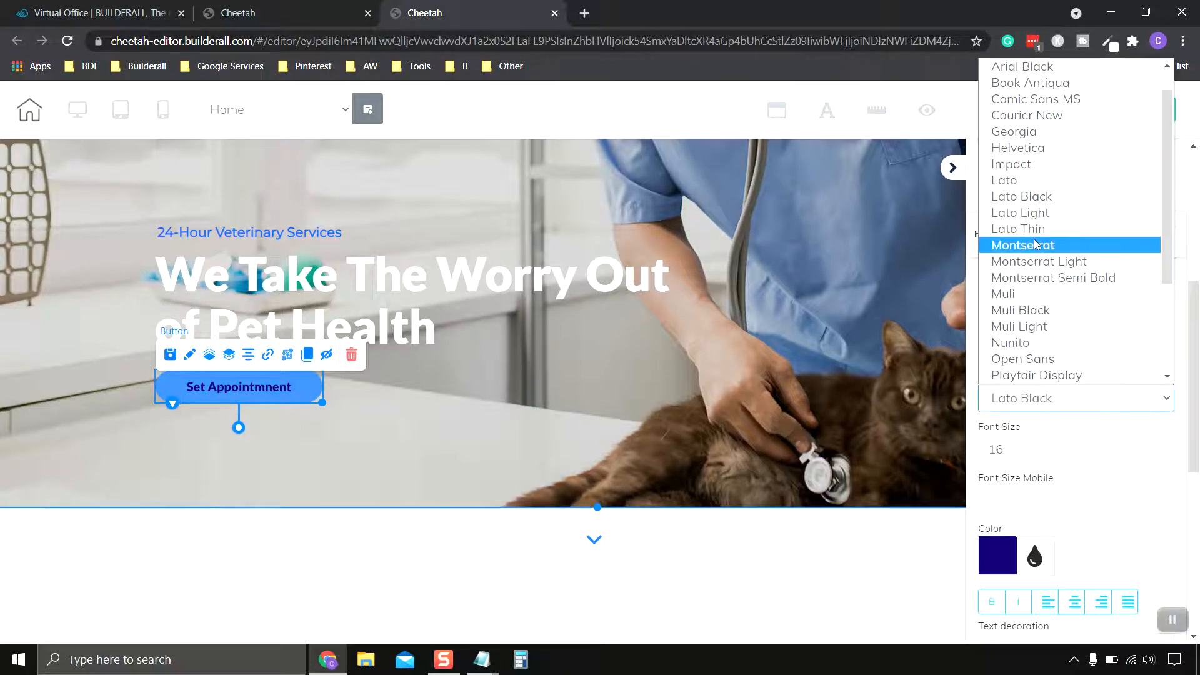
pyautogui.click(1052, 196)
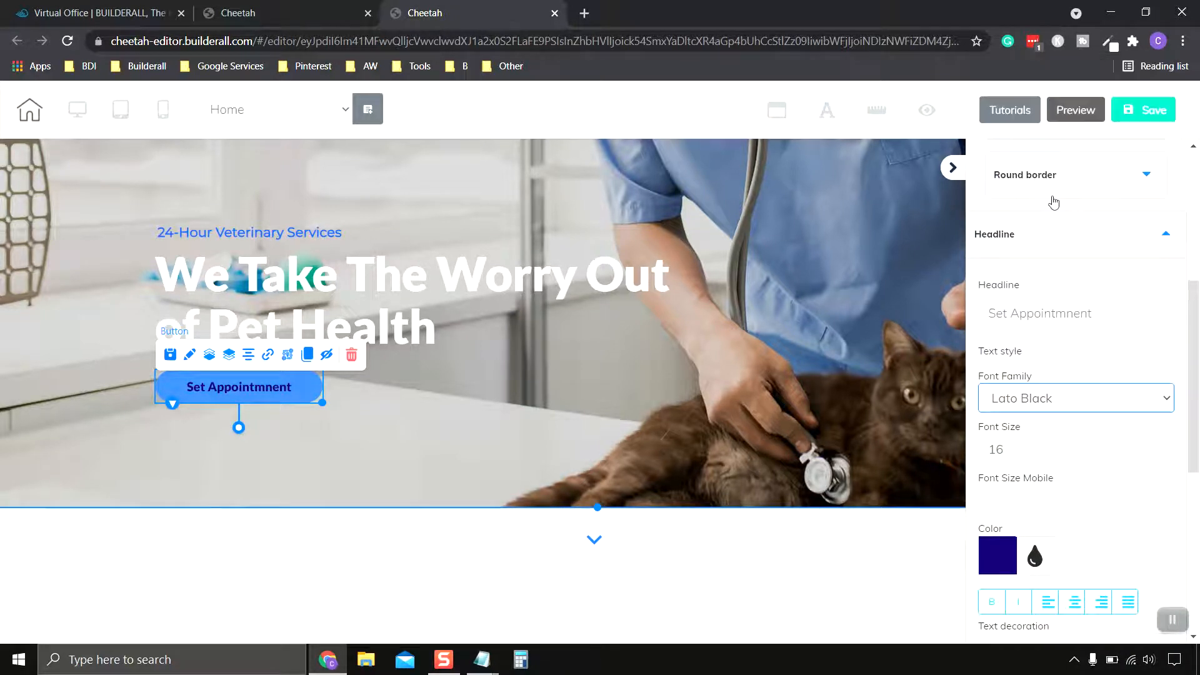
# Step: Increase the button's font size to 20
pyautogui.click(1078, 405)
pyautogui.click(1084, 405)
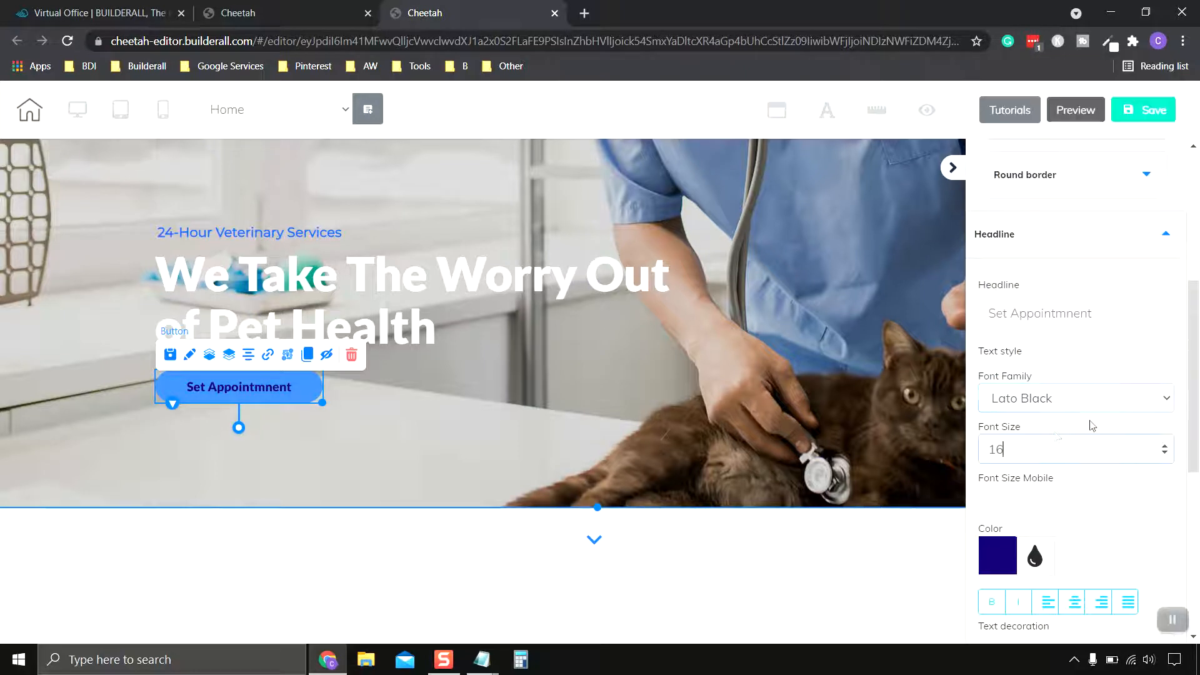
pyautogui.click(1057, 440)
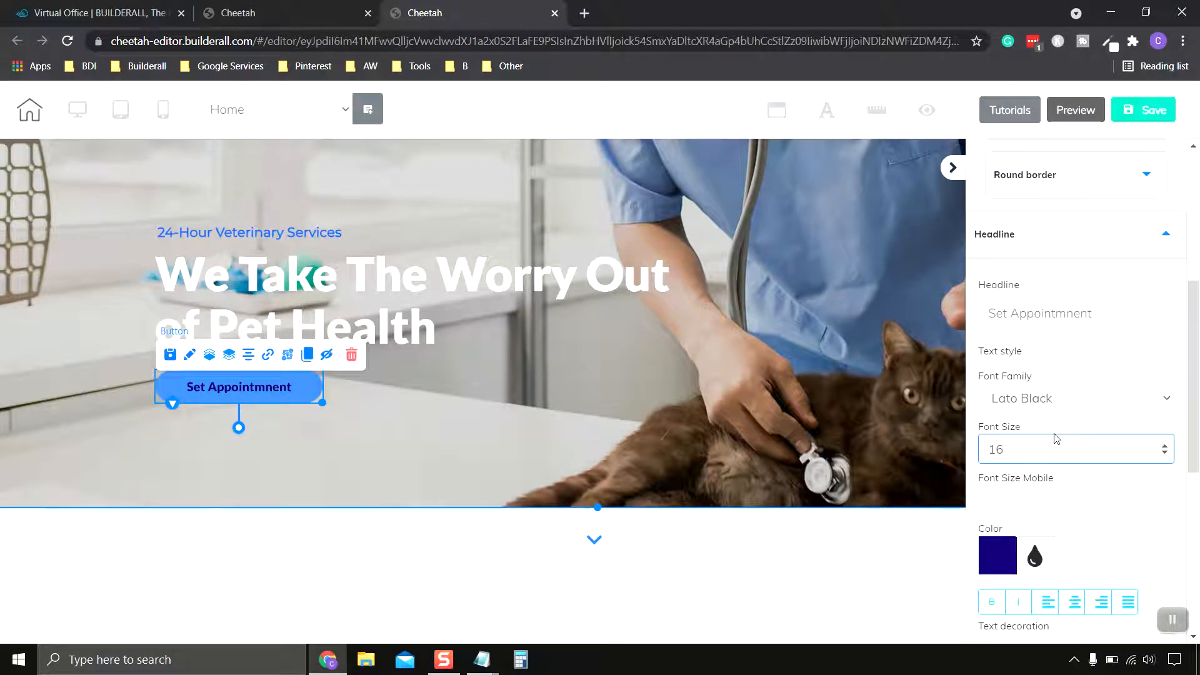
pyautogui.click(1165, 445)
pyautogui.click(1165, 445)
pyautogui.click(1165, 445)
pyautogui.click(1165, 445)
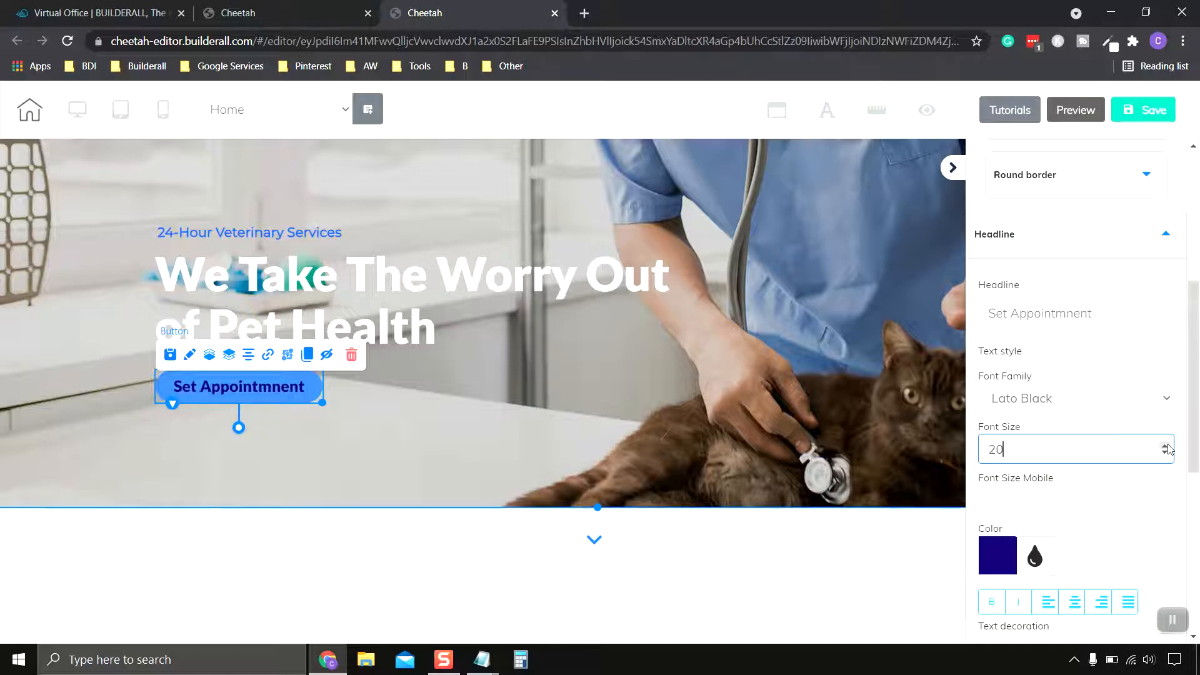
pyautogui.scroll(-3, 1084, 467)
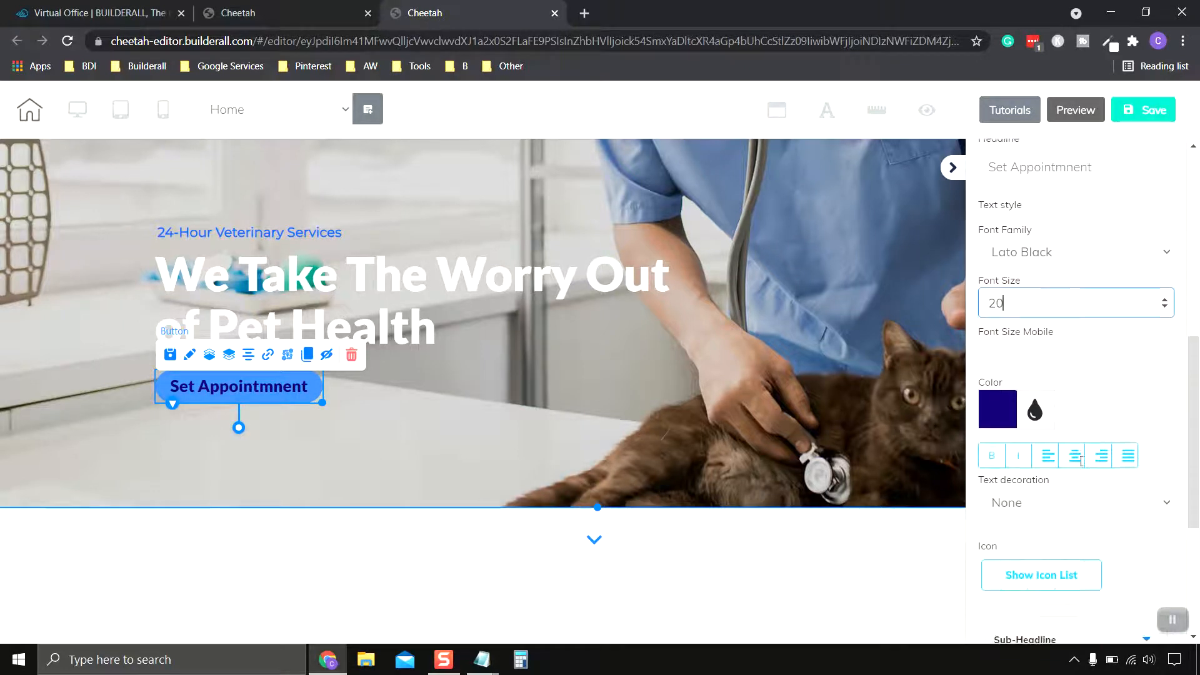
# Step: Set the button's headline text colour to white
pyautogui.click(1001, 400)
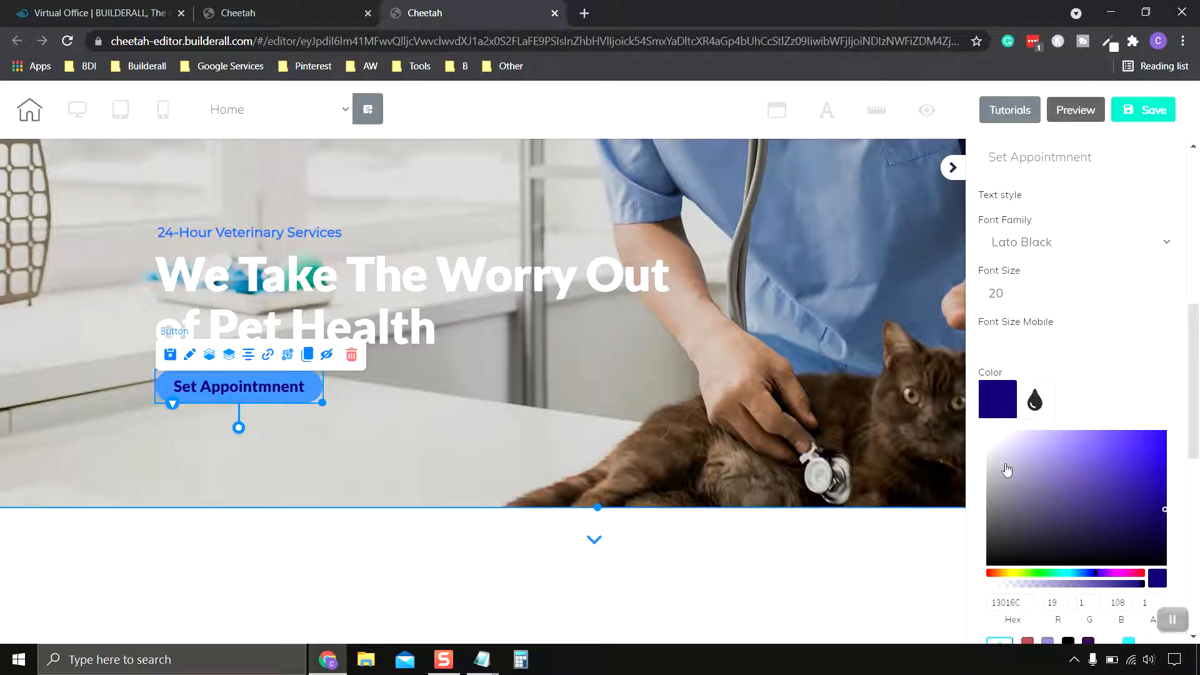
pyautogui.click(996, 407)
pyautogui.scroll(-3, 1117, 410)
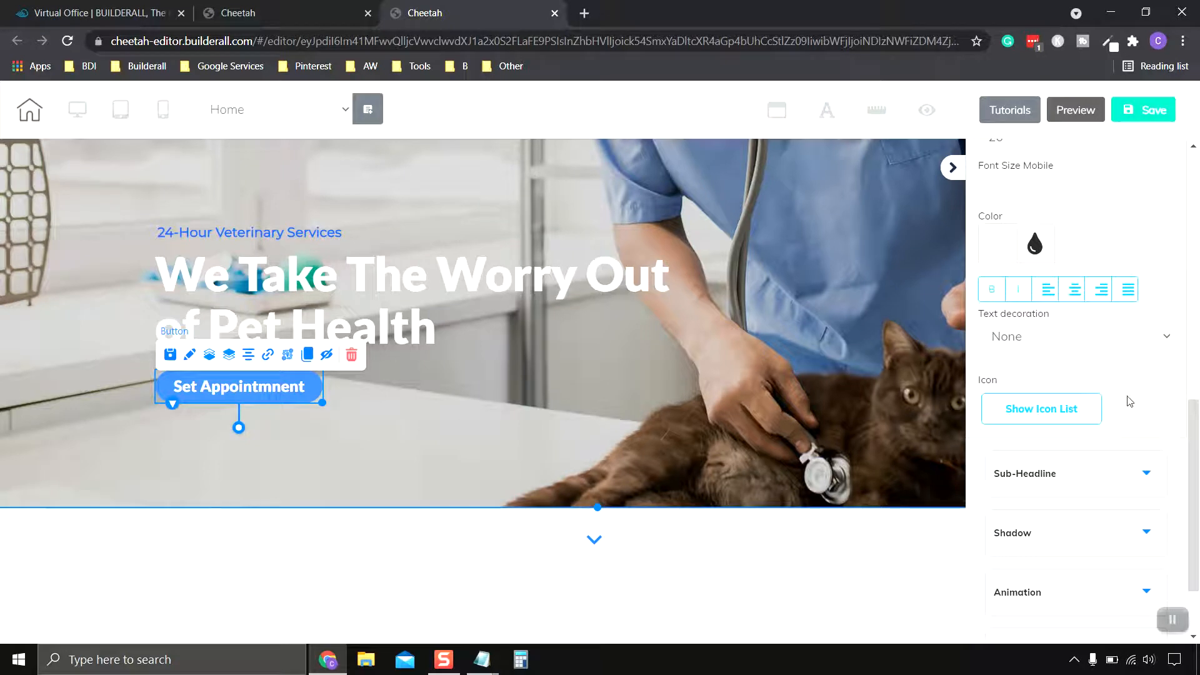
# Step: Collapse the headline settings and review the button's sub-headline text options
pyautogui.scroll(-1, 1131, 400)
pyautogui.scroll(6, 1101, 394)
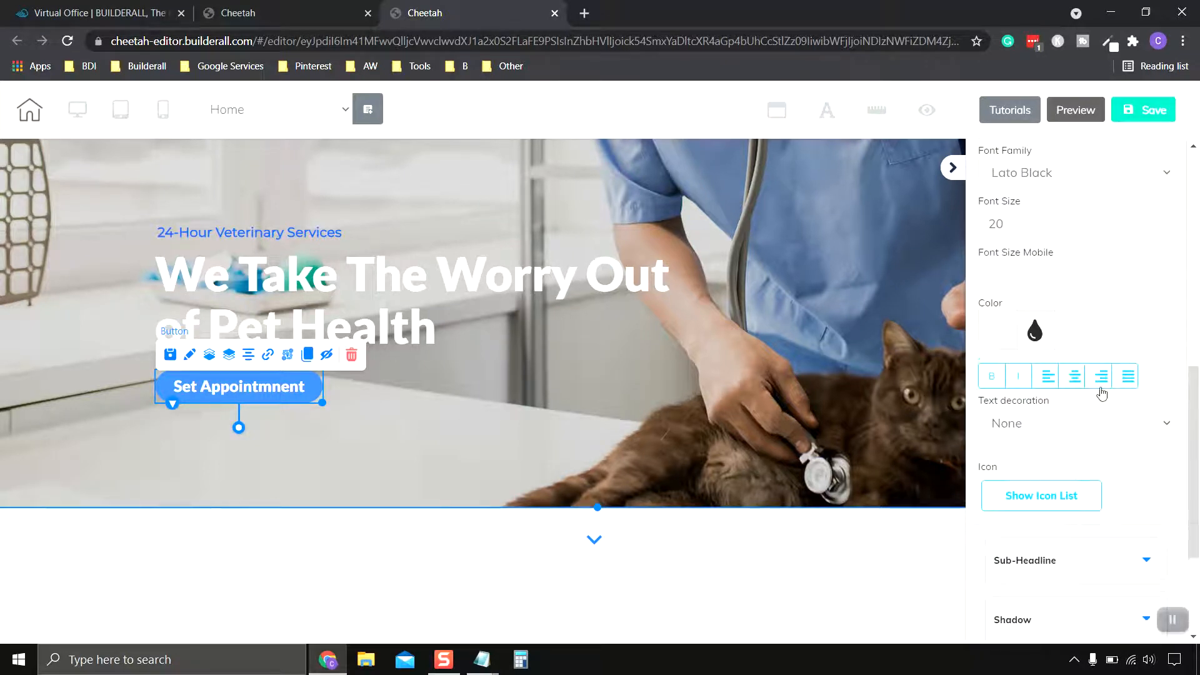
pyautogui.click(1144, 322)
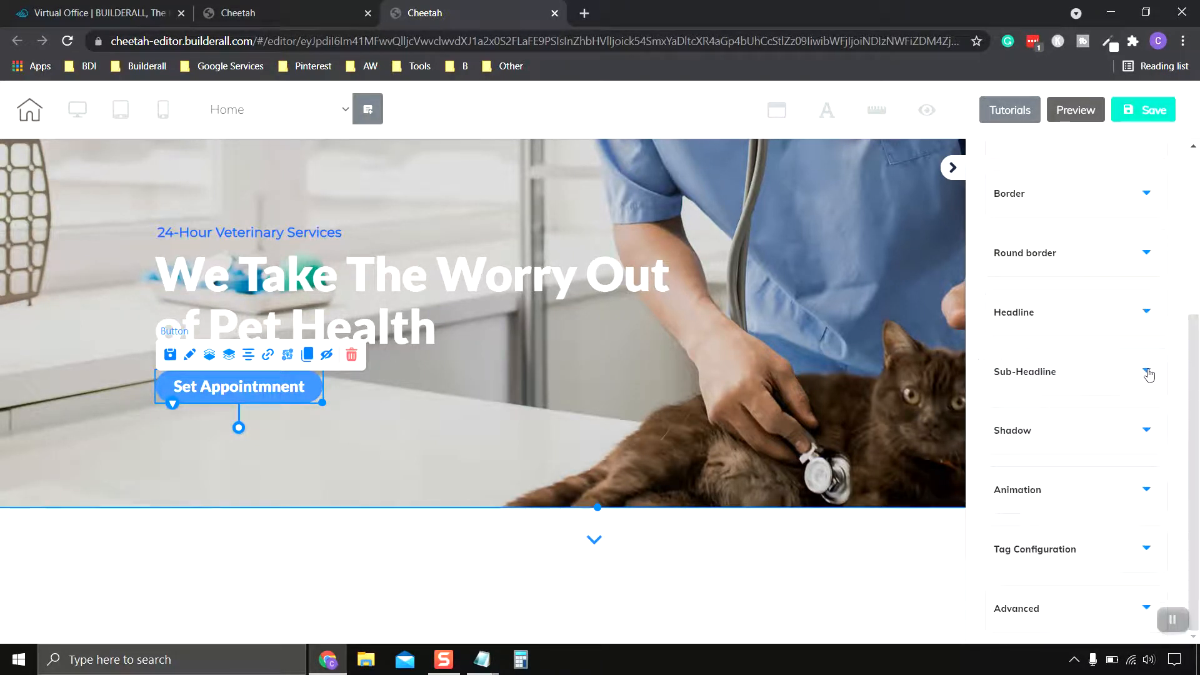
pyautogui.click(1115, 373)
pyautogui.scroll(-2, 1114, 373)
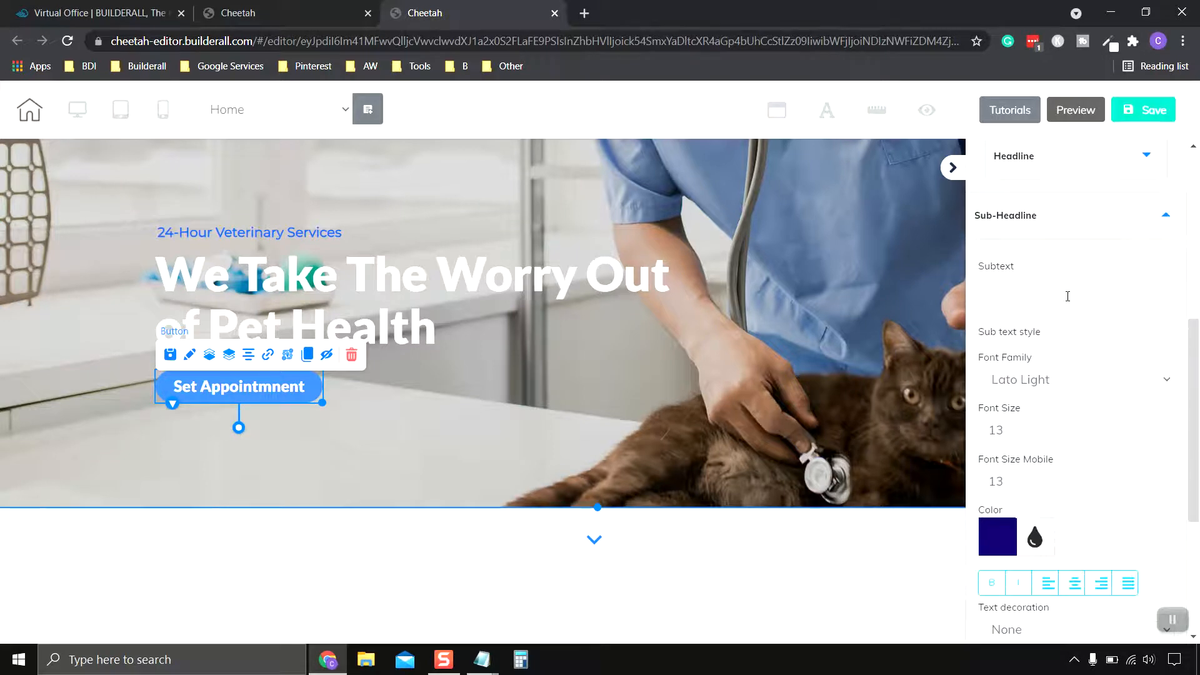
pyautogui.scroll(-3, 1119, 312)
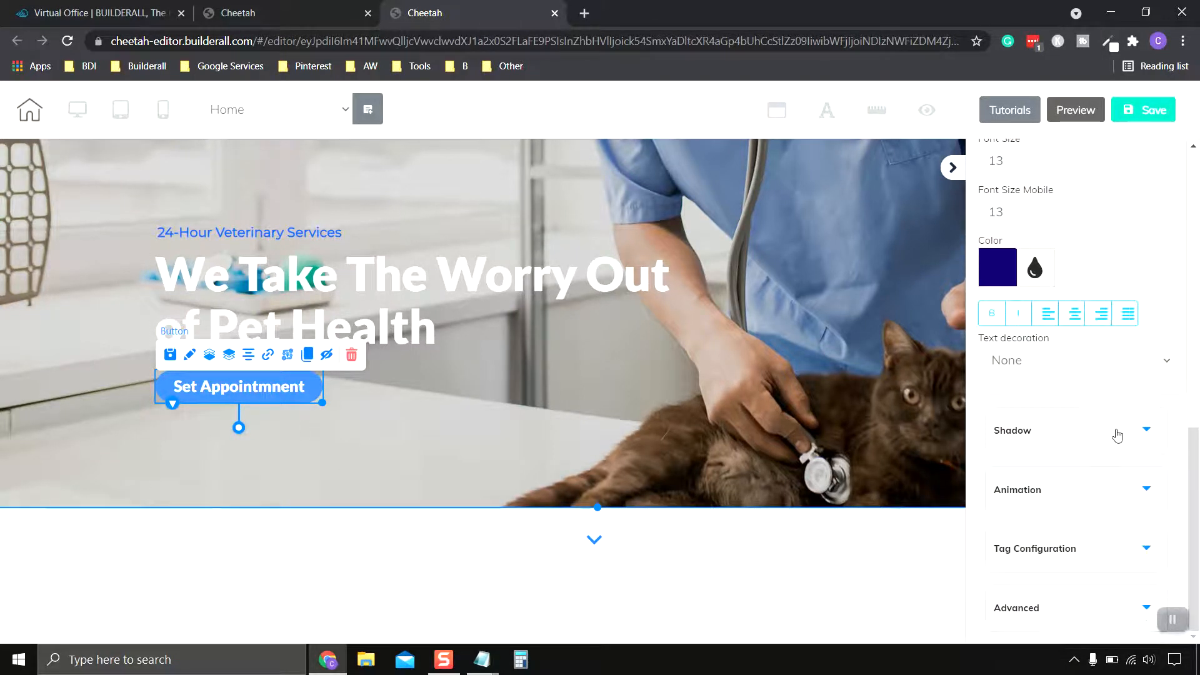
# Step: Review the button's shadow and animation options, leaving the animation effect at none
pyautogui.click(1119, 433)
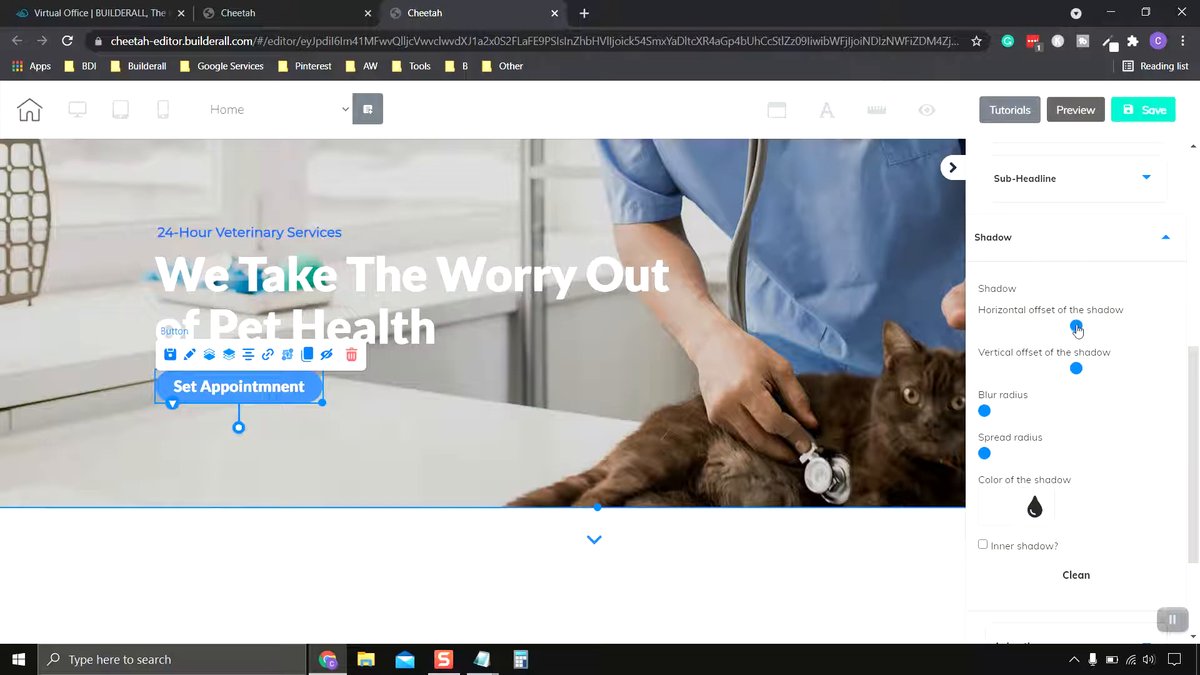
pyautogui.moveTo(1077, 326)
pyautogui.mouseDown()
pyautogui.moveTo(1117, 330)
pyautogui.moveTo(1076, 326)
pyautogui.mouseUp()
pyautogui.scroll(-3, 1131, 427)
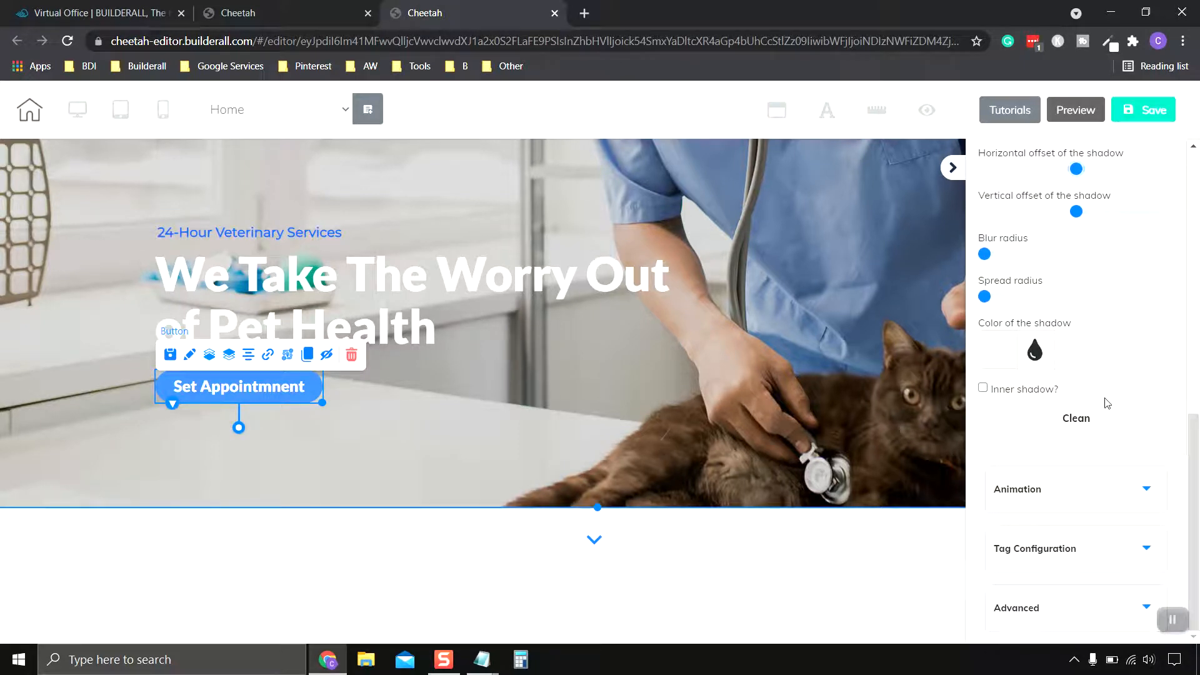
pyautogui.click(1108, 490)
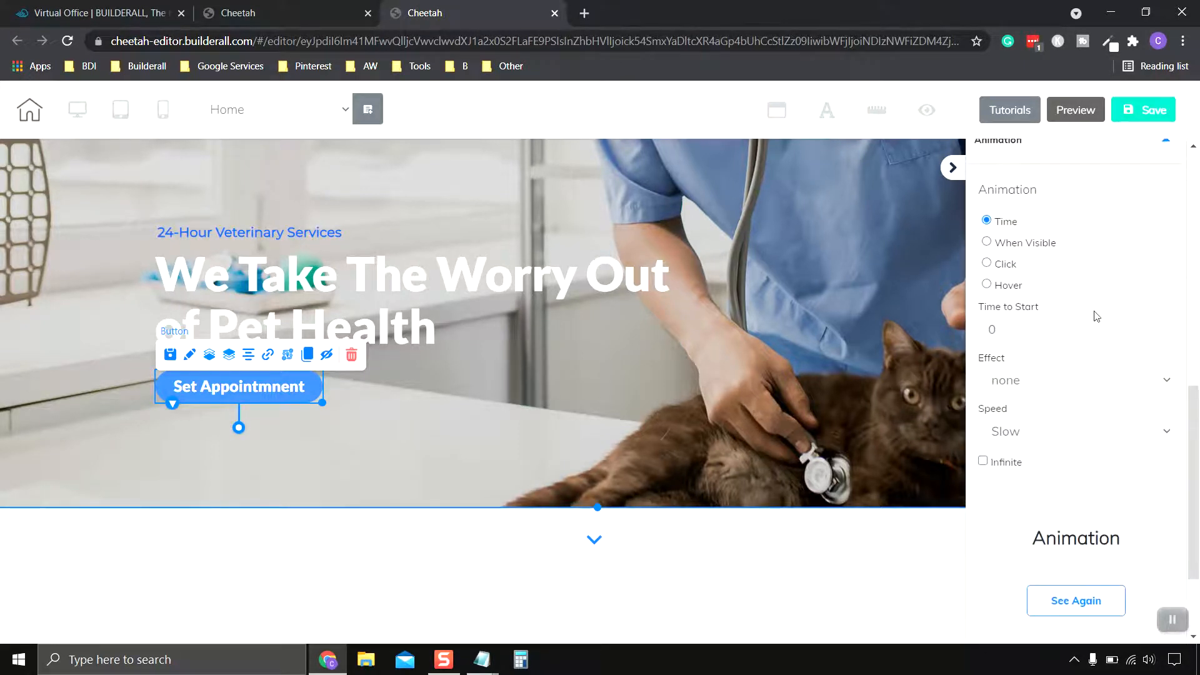
pyautogui.scroll(-2, 1084, 282)
pyautogui.click(1073, 250)
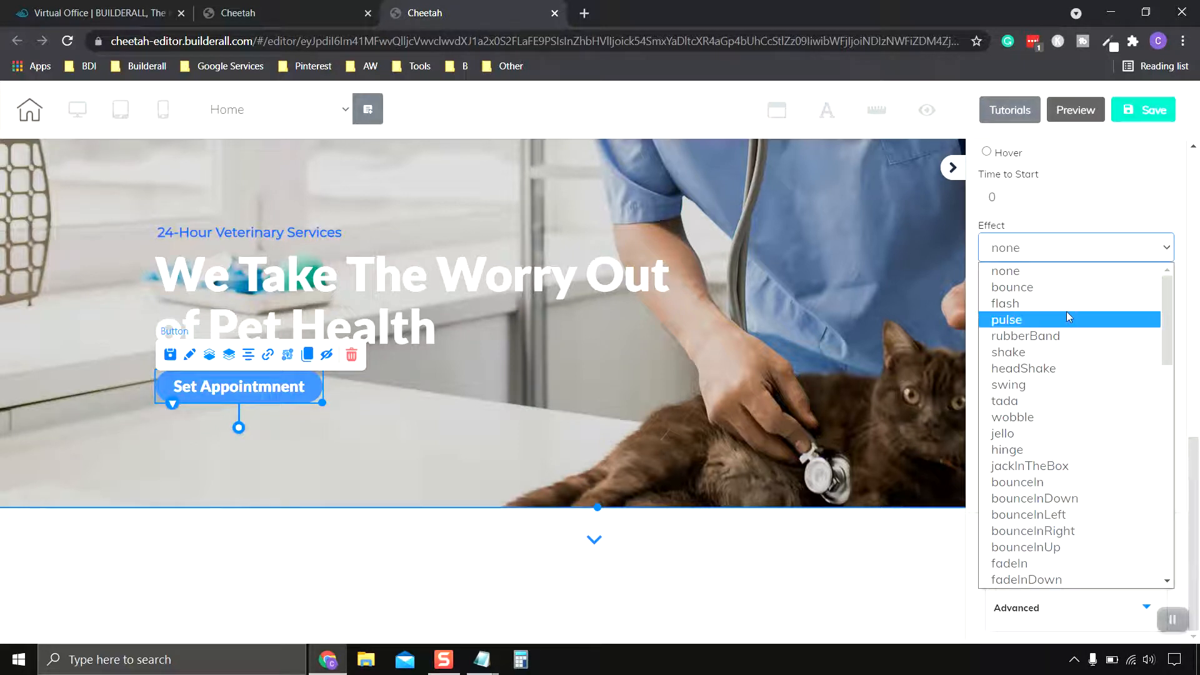
pyautogui.click(1129, 247)
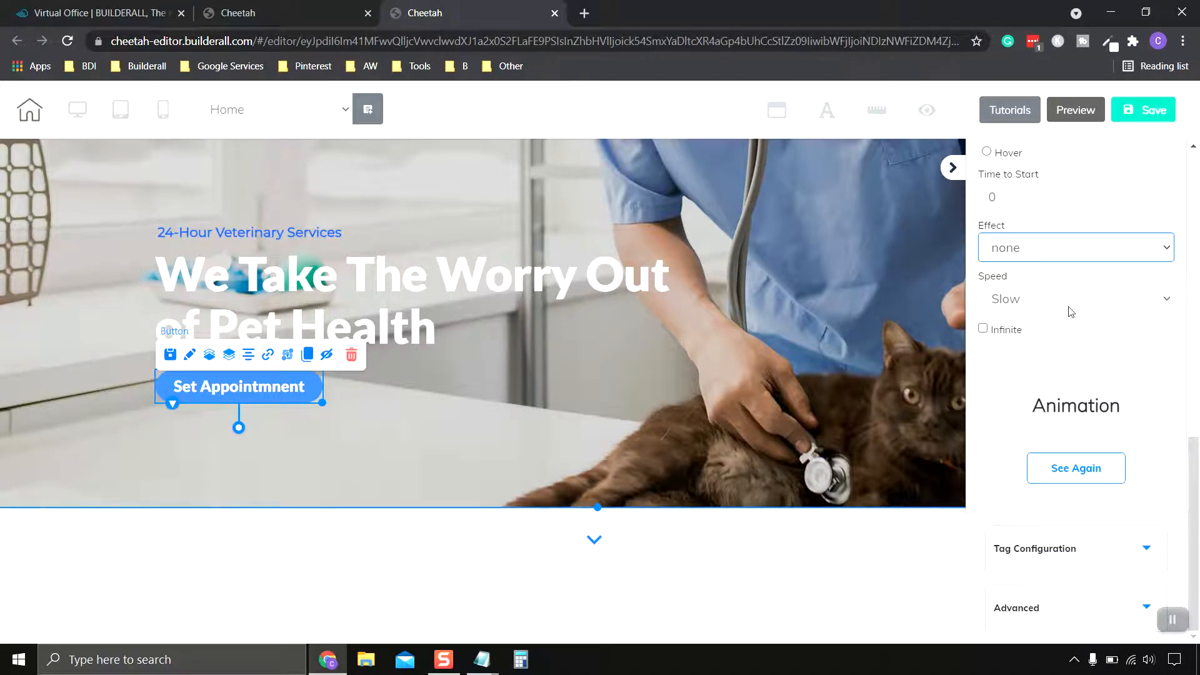
pyautogui.scroll(3, 1073, 310)
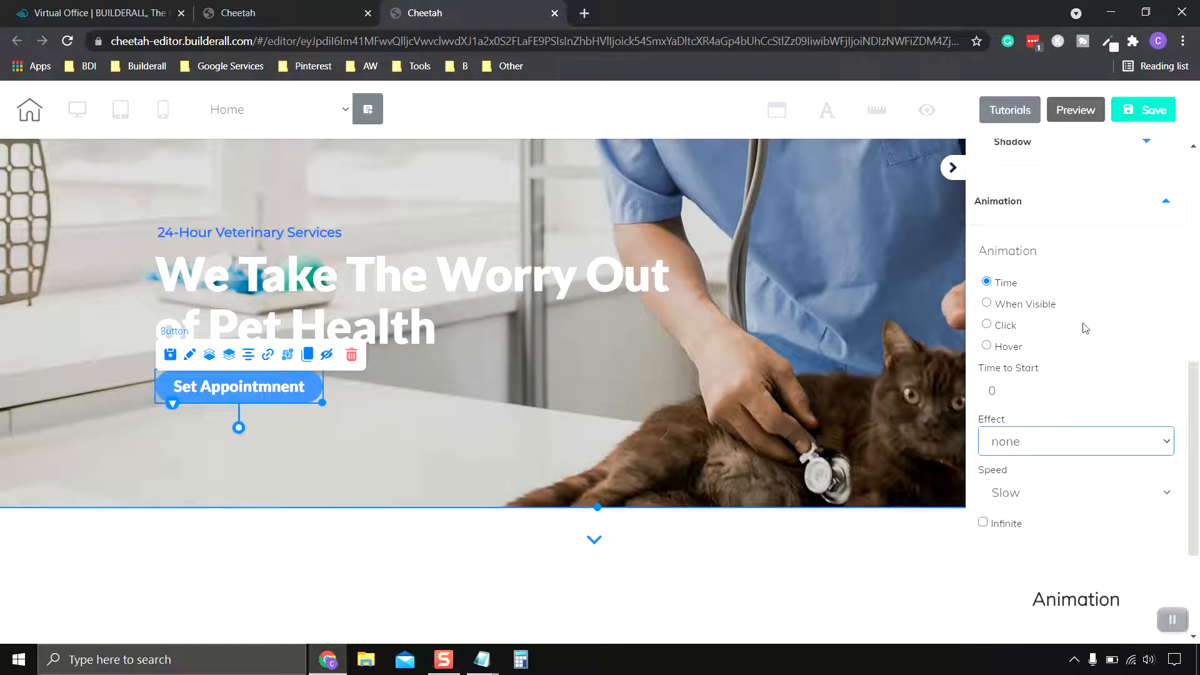
pyautogui.click(1150, 166)
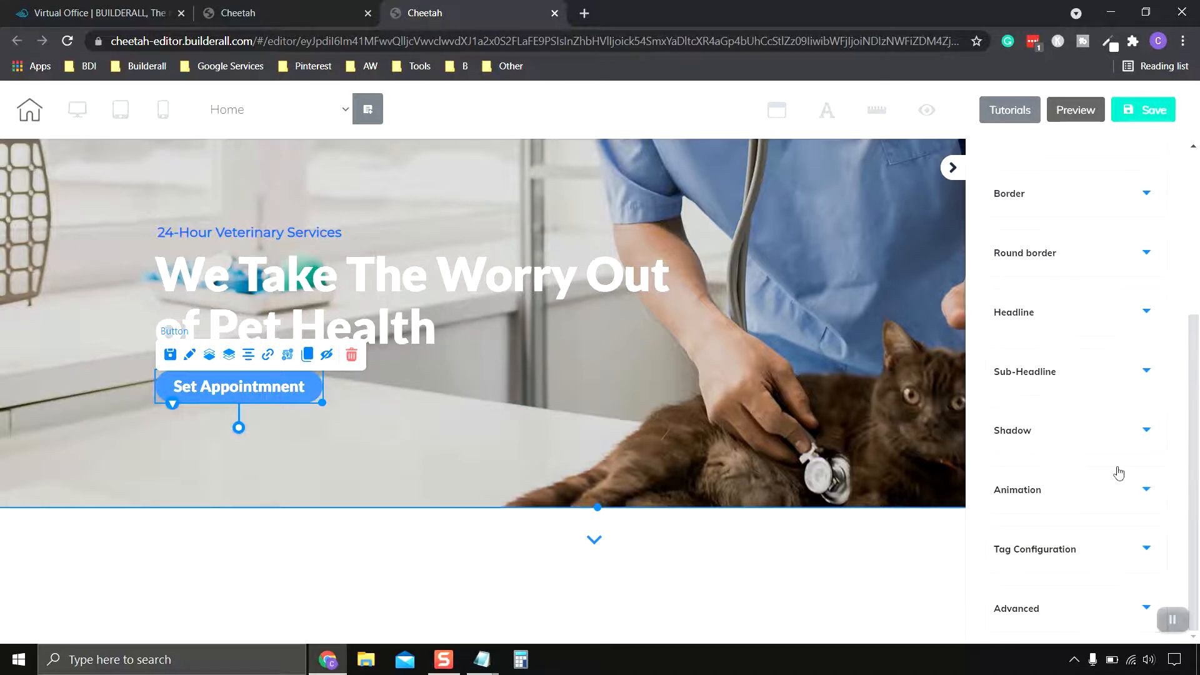
pyautogui.scroll(5, 1085, 416)
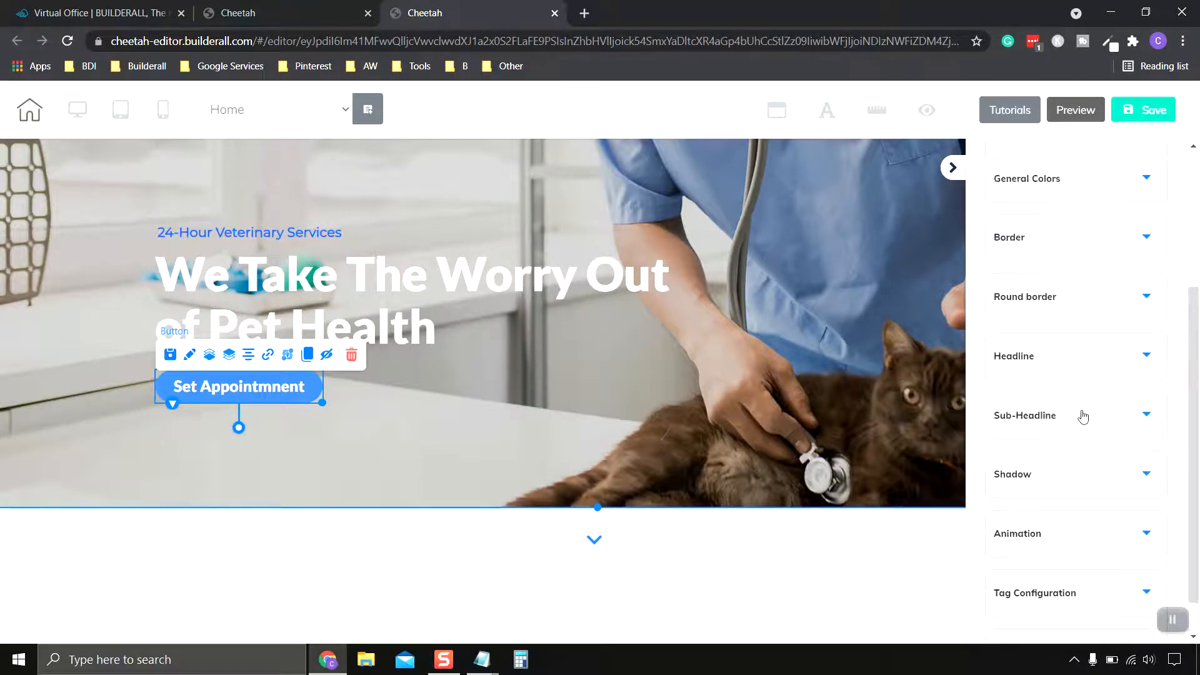
# Step: Deselect the button, save the page and publish the site
pyautogui.click(522, 378)
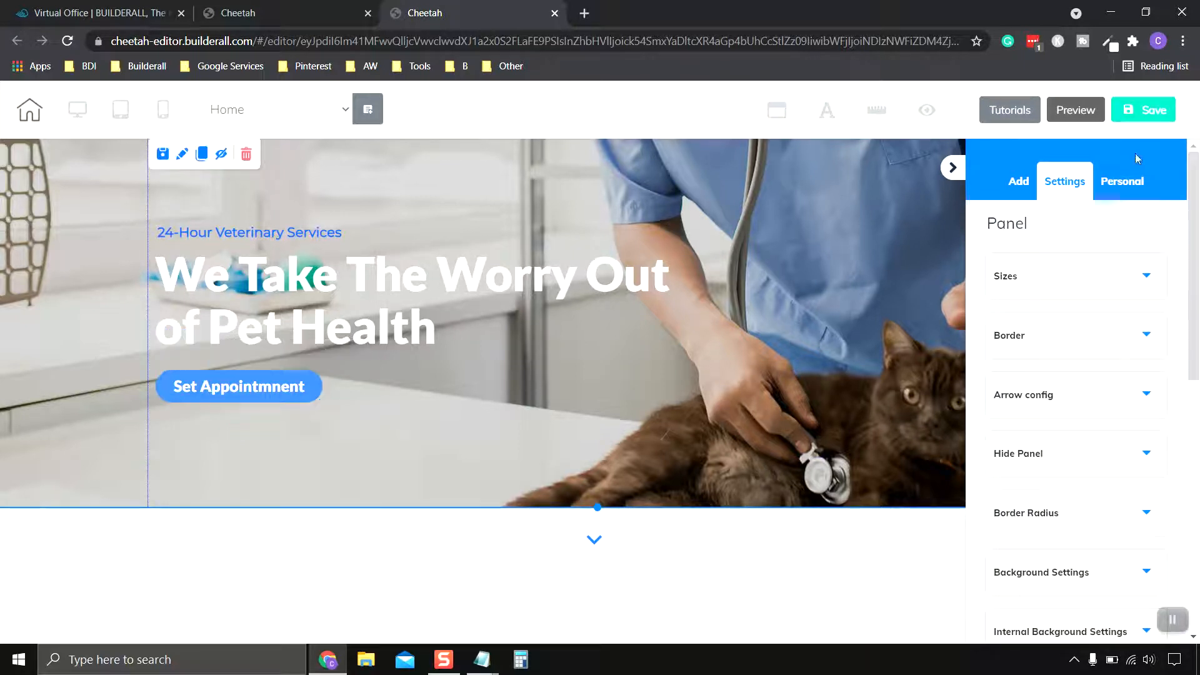
pyautogui.click(1152, 110)
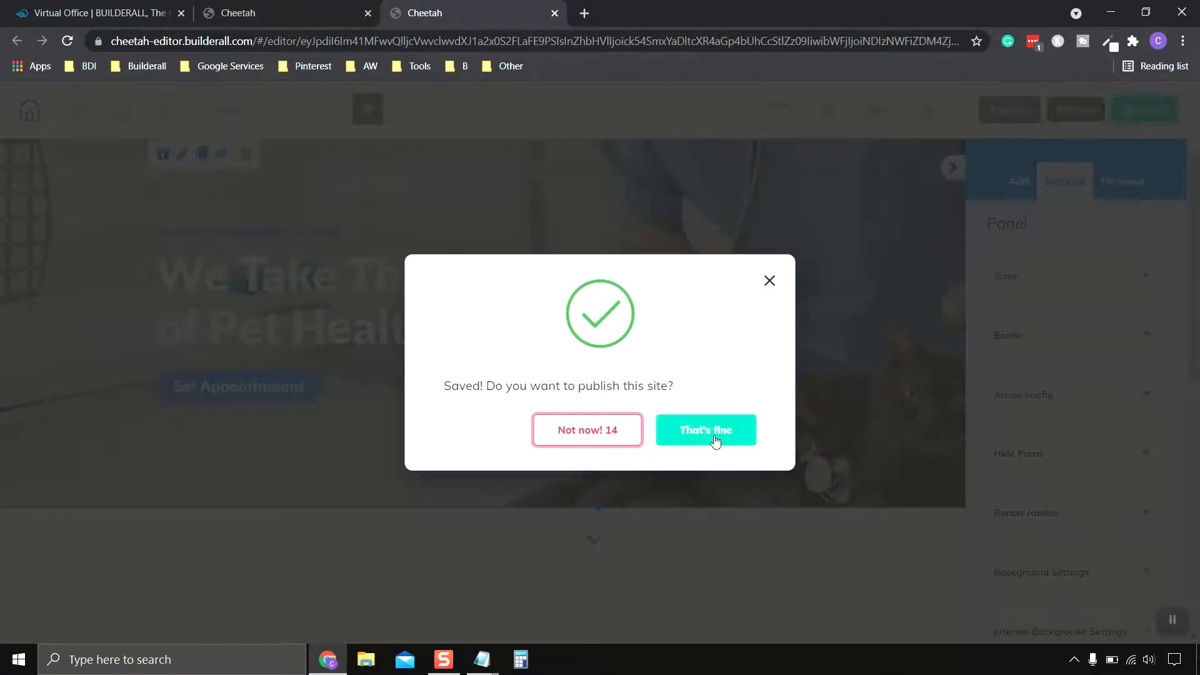
pyautogui.click(719, 433)
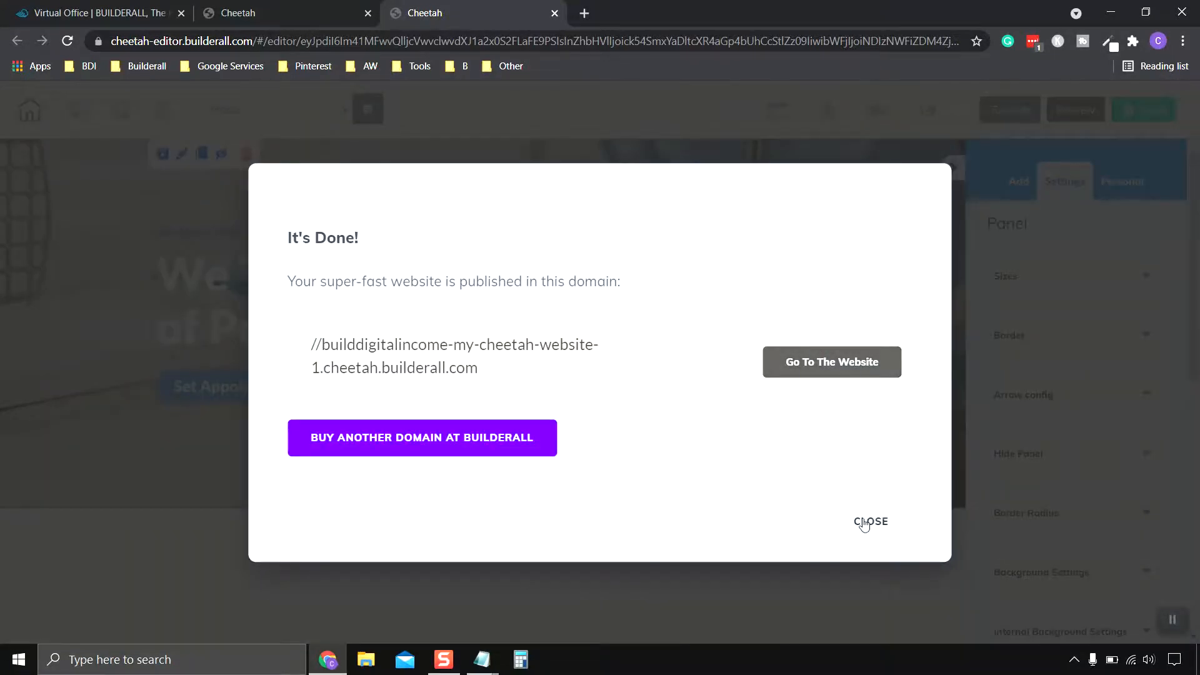
pyautogui.click(869, 519)
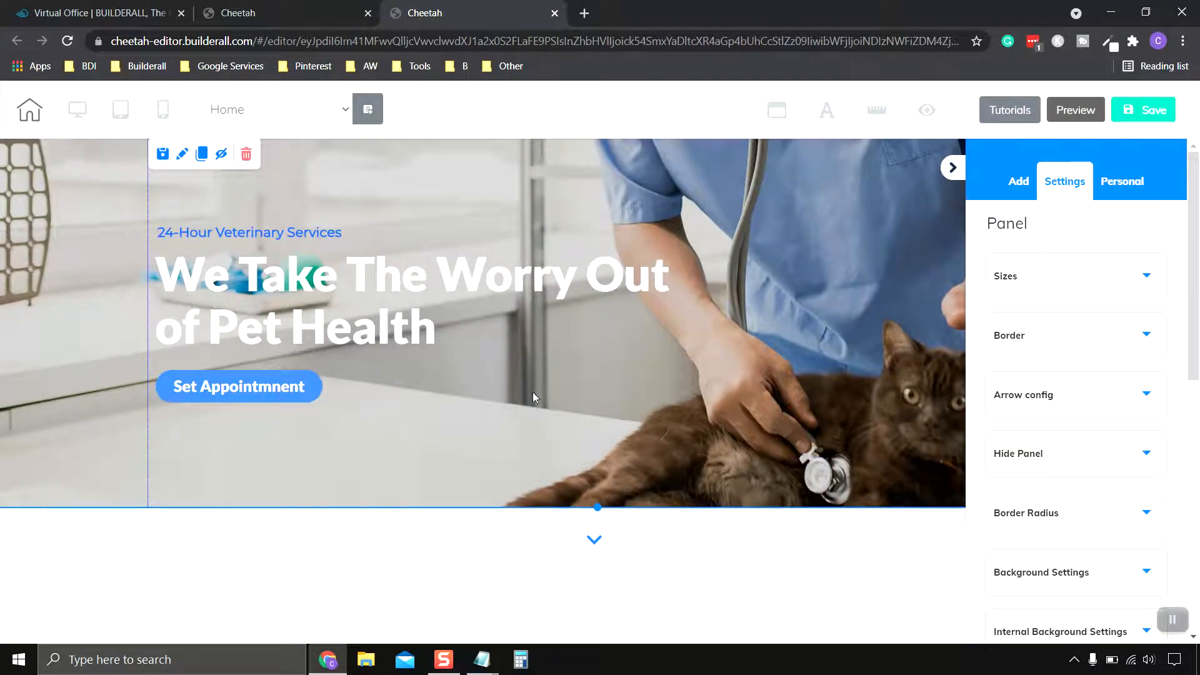
# Step: Link the button to the Schedule An Appointment page, opening in the same tab
pyautogui.click(275, 390)
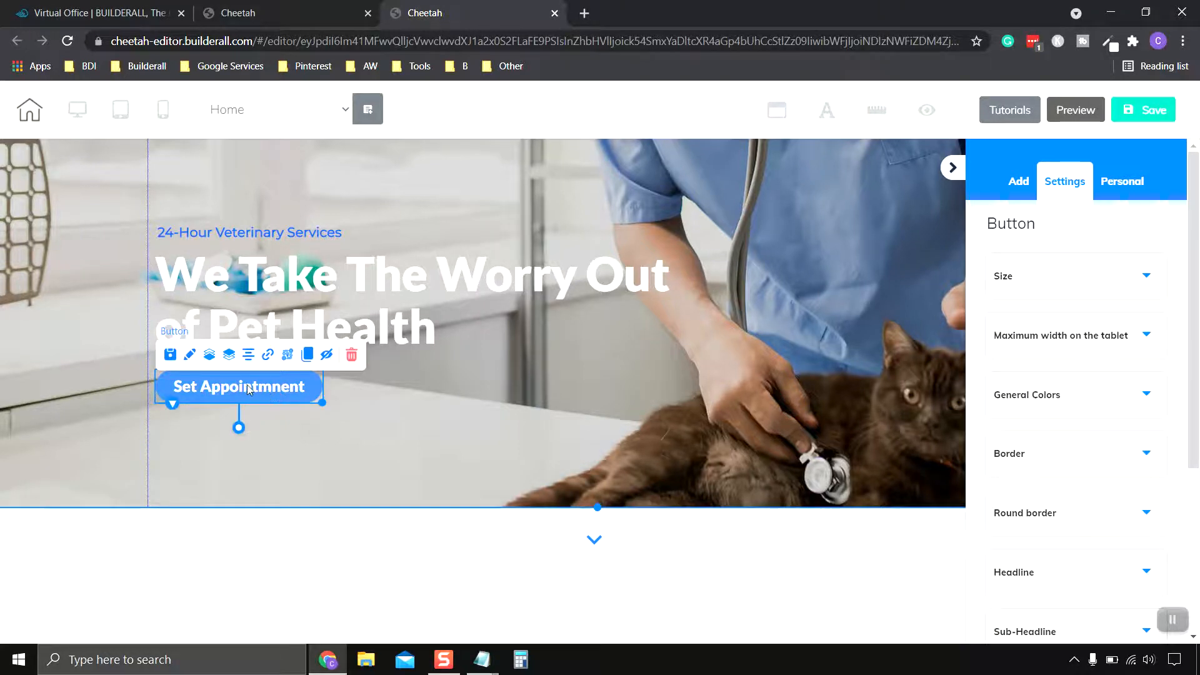
pyautogui.click(269, 356)
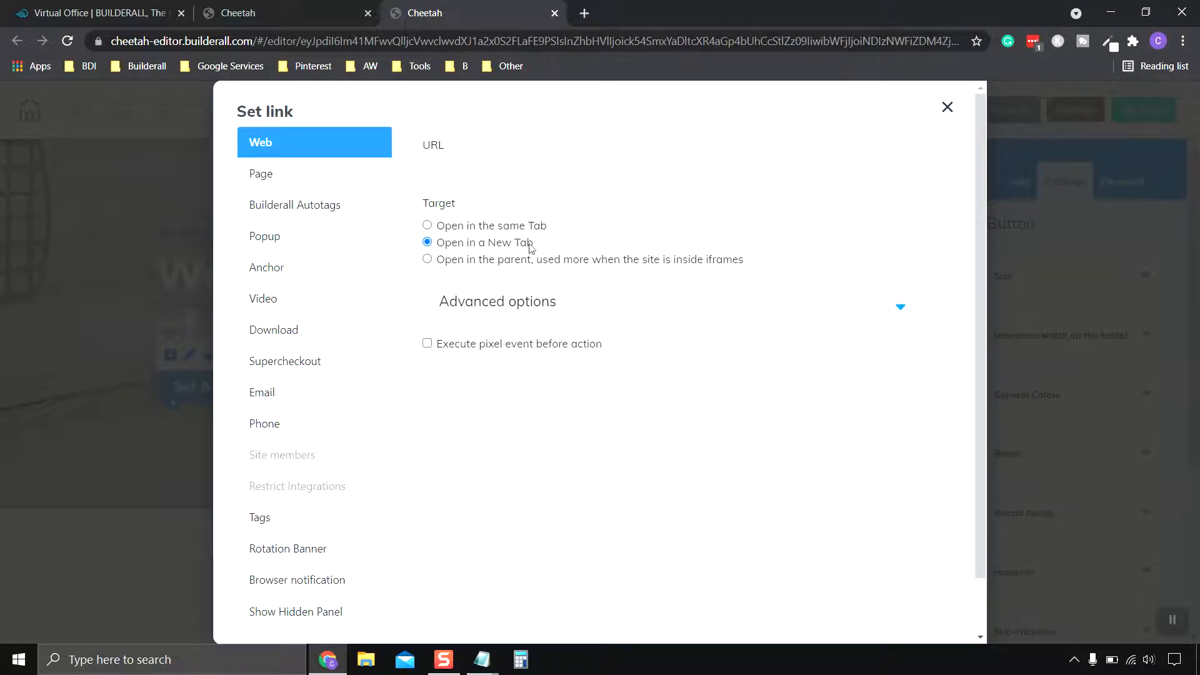
pyautogui.click(270, 180)
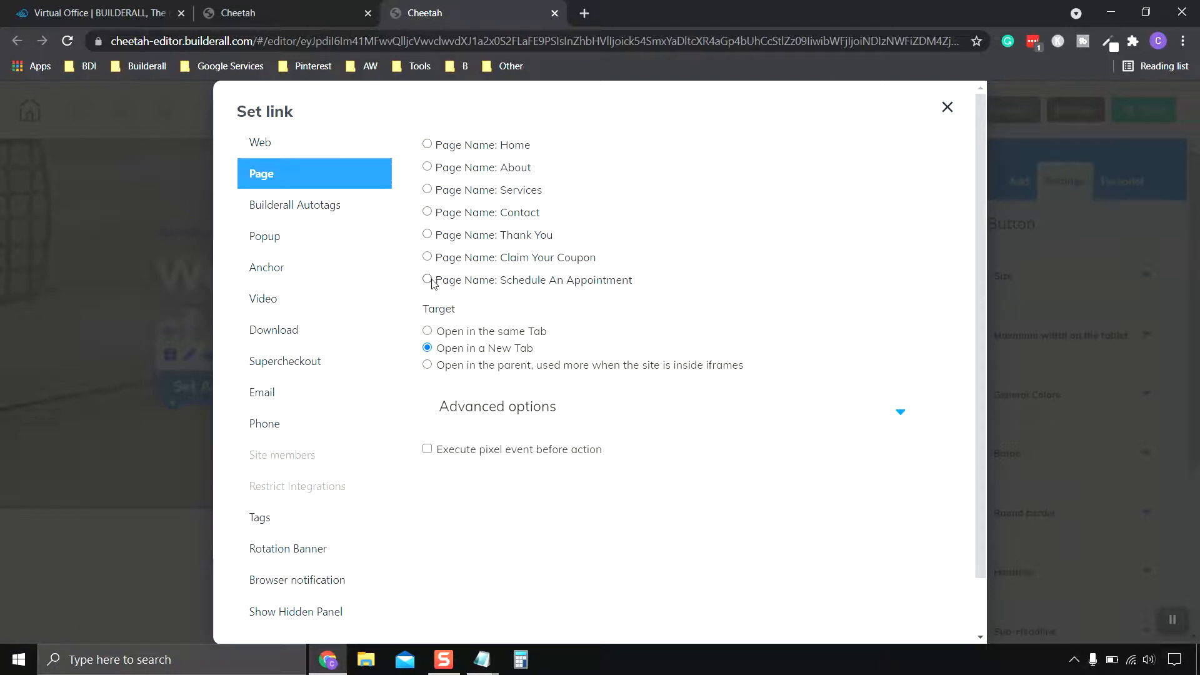
pyautogui.click(428, 331)
pyautogui.scroll(-2, 793, 363)
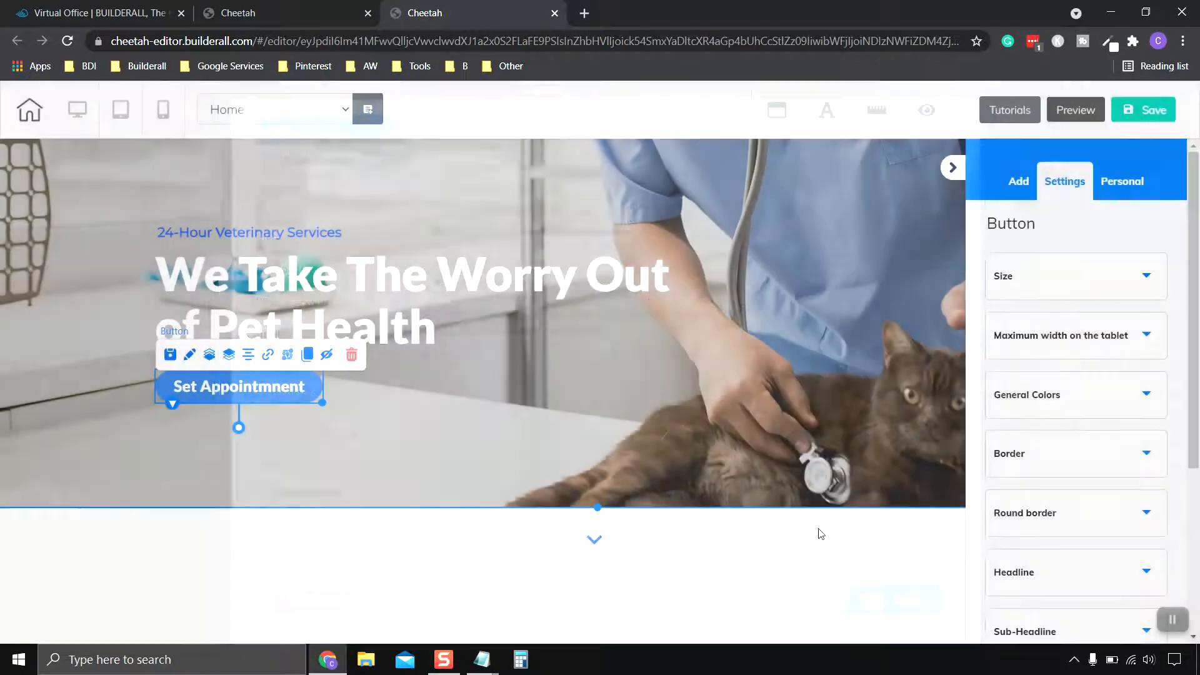
pyautogui.click(917, 608)
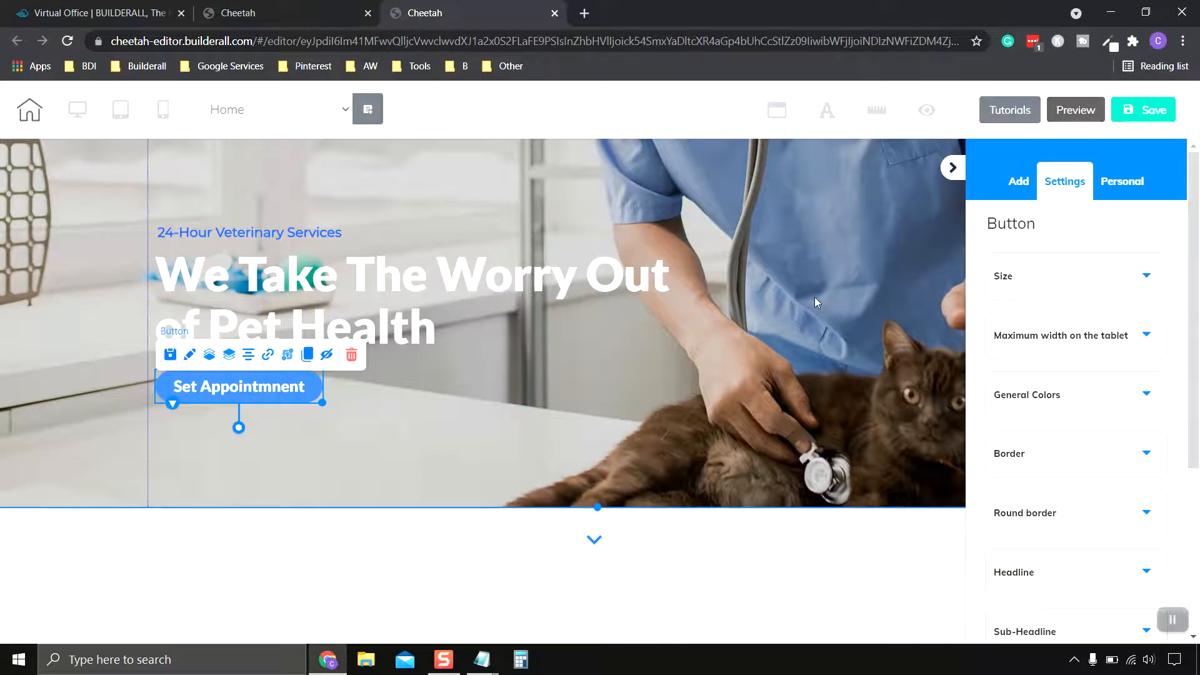
# Step: Save and publish the site with the new button link, then close the publish confirmation
pyautogui.click(1144, 110)
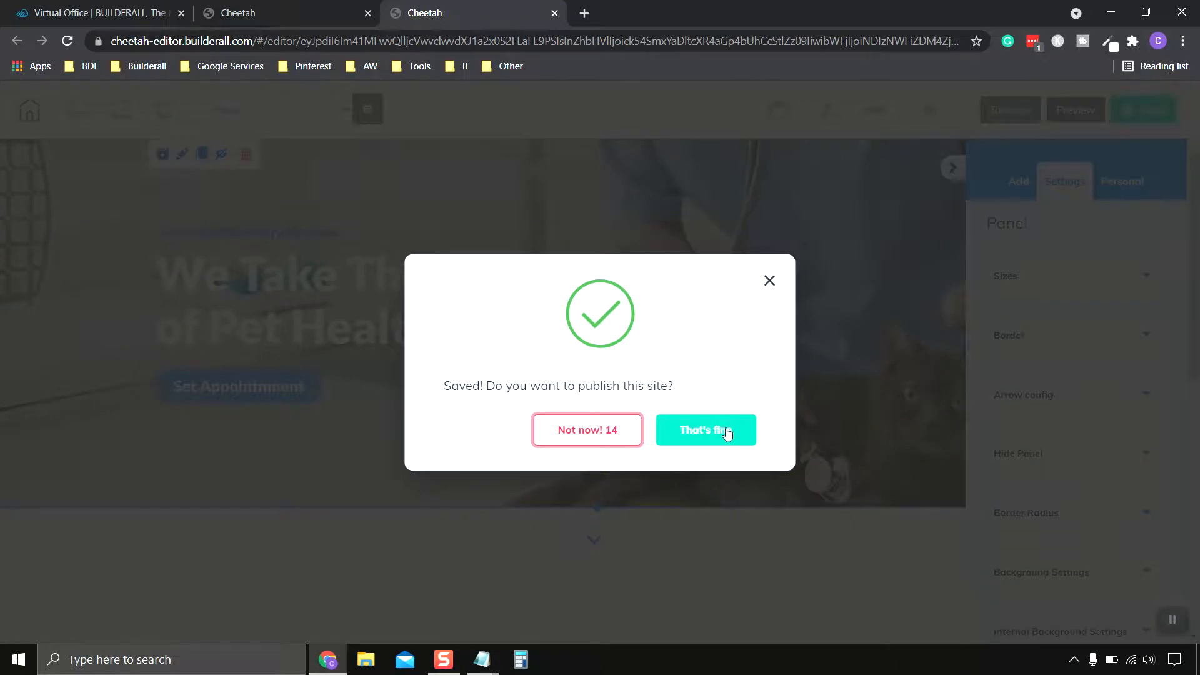
pyautogui.click(726, 431)
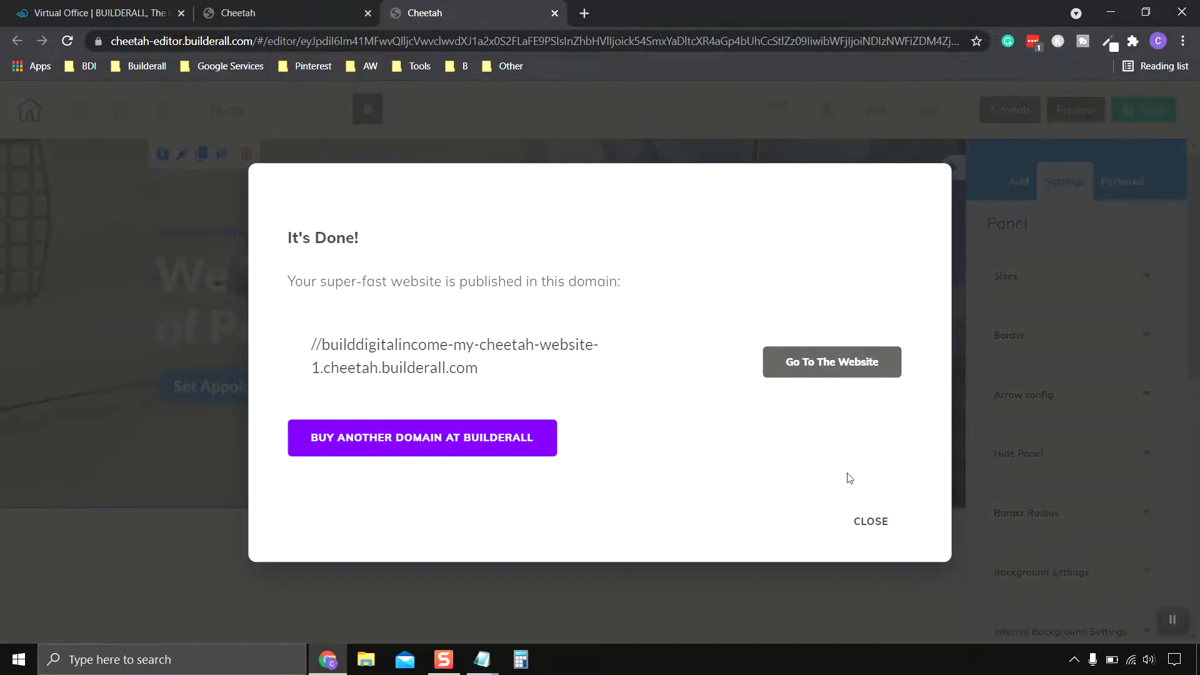
pyautogui.click(871, 522)
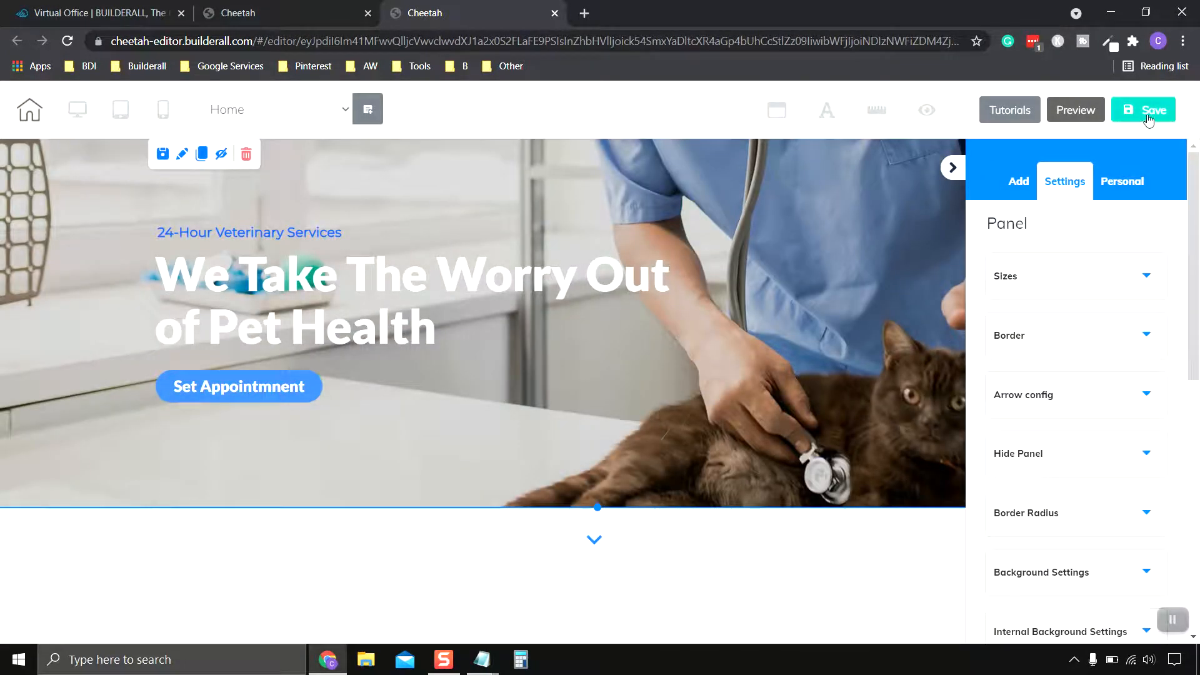
# Step: Save and publish once more, then open the live website from the publish confirmation
pyautogui.click(1150, 112)
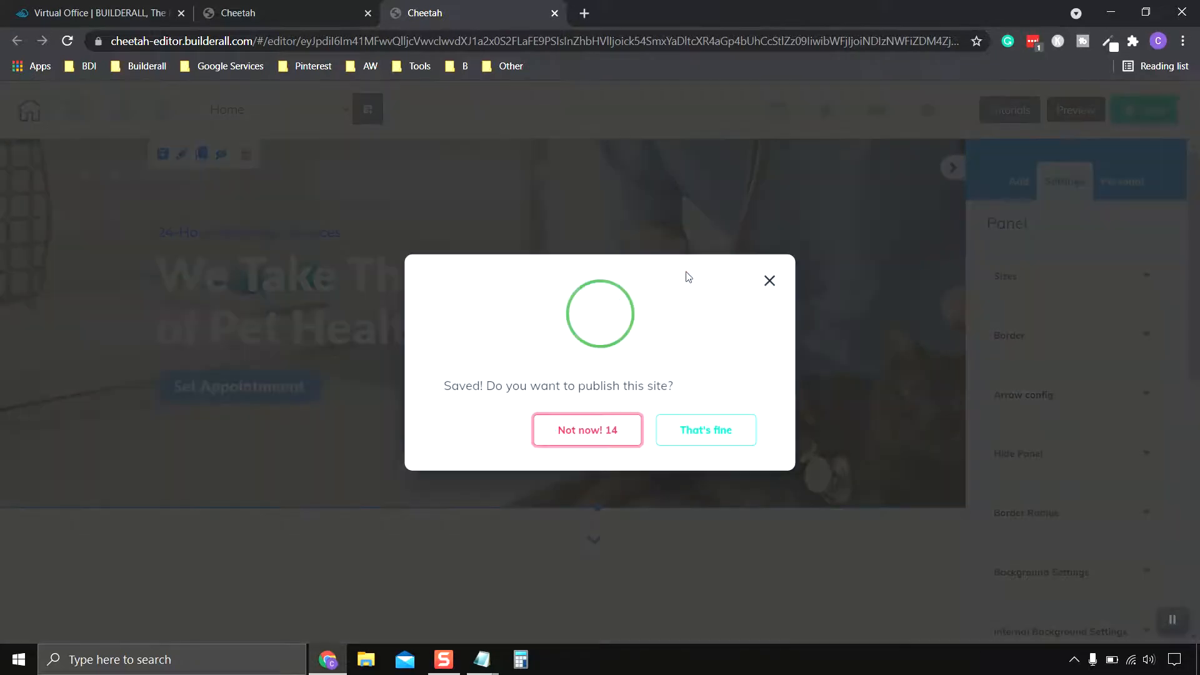
pyautogui.click(710, 443)
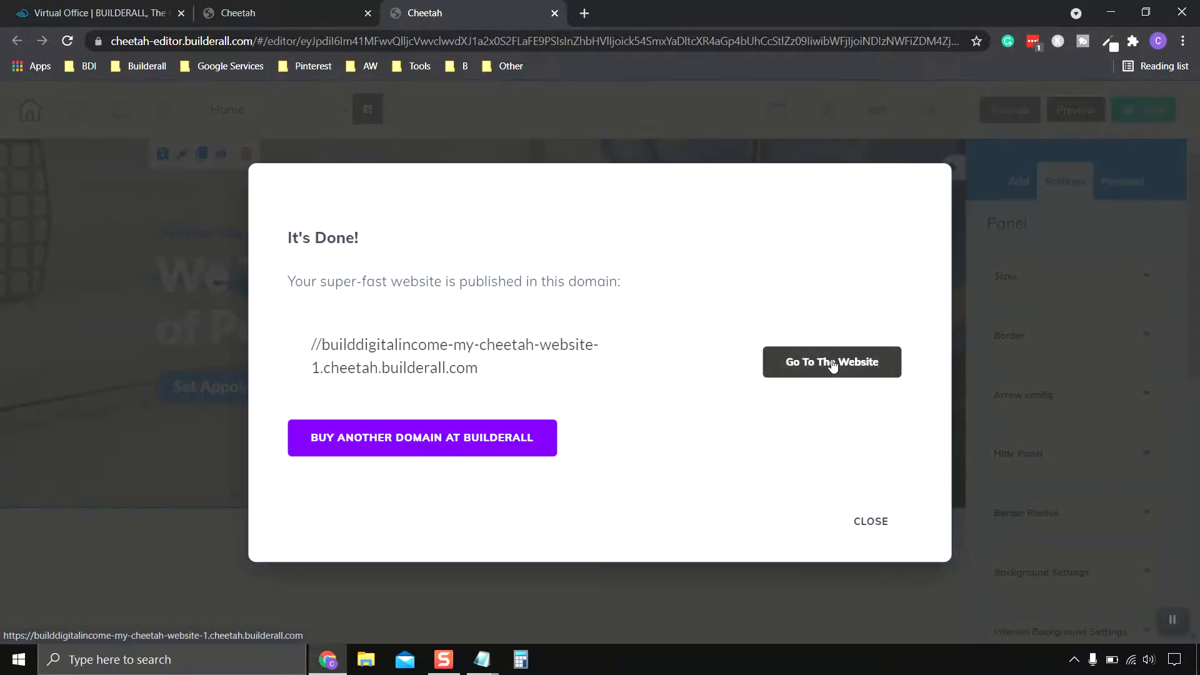
pyautogui.click(832, 365)
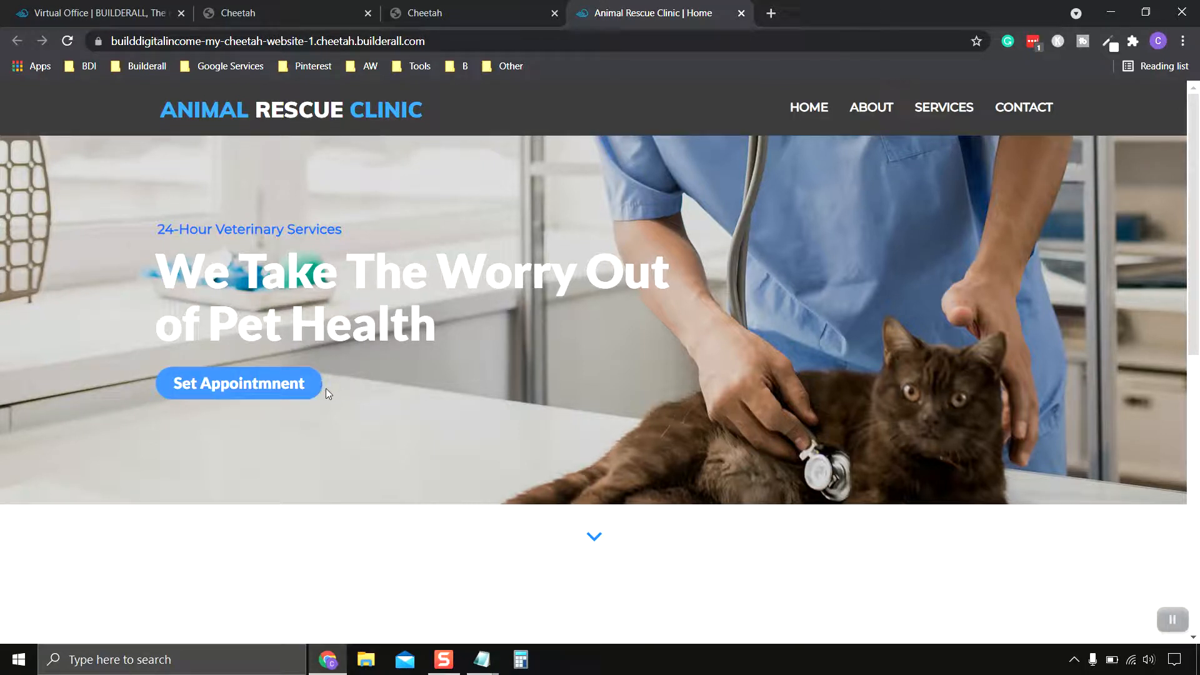
# Step: Follow the live Home page button and scroll through the Schedule An Appointment booking page
pyautogui.click(275, 393)
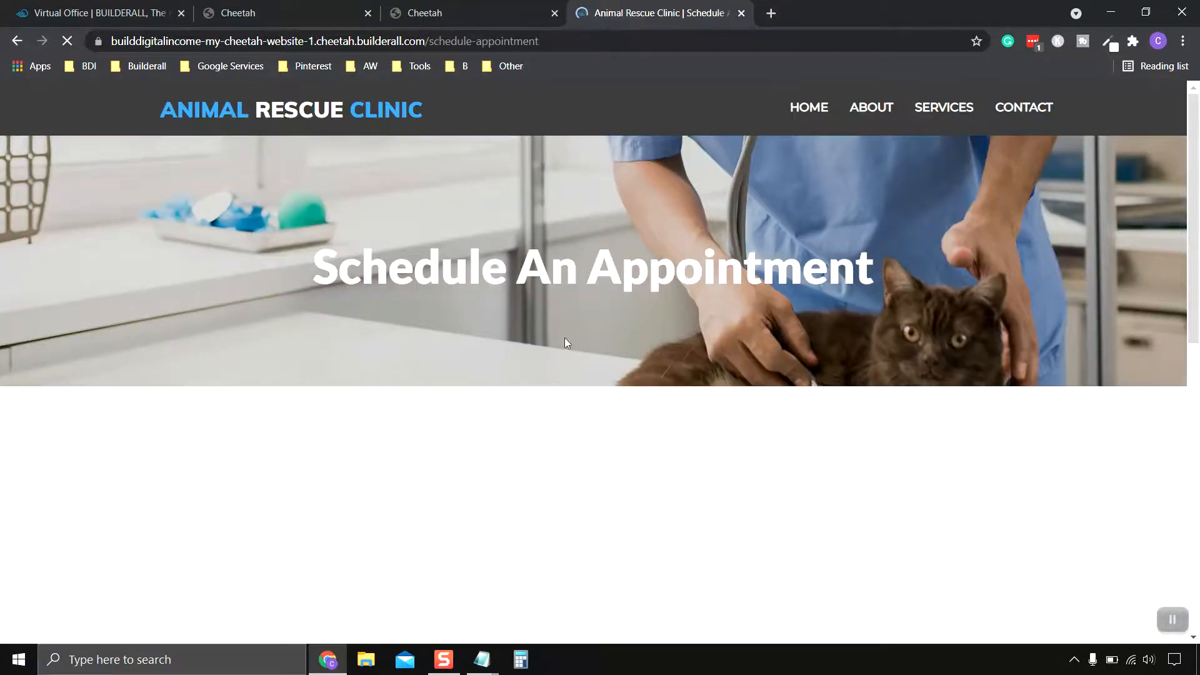
pyautogui.scroll(-2, 881, 368)
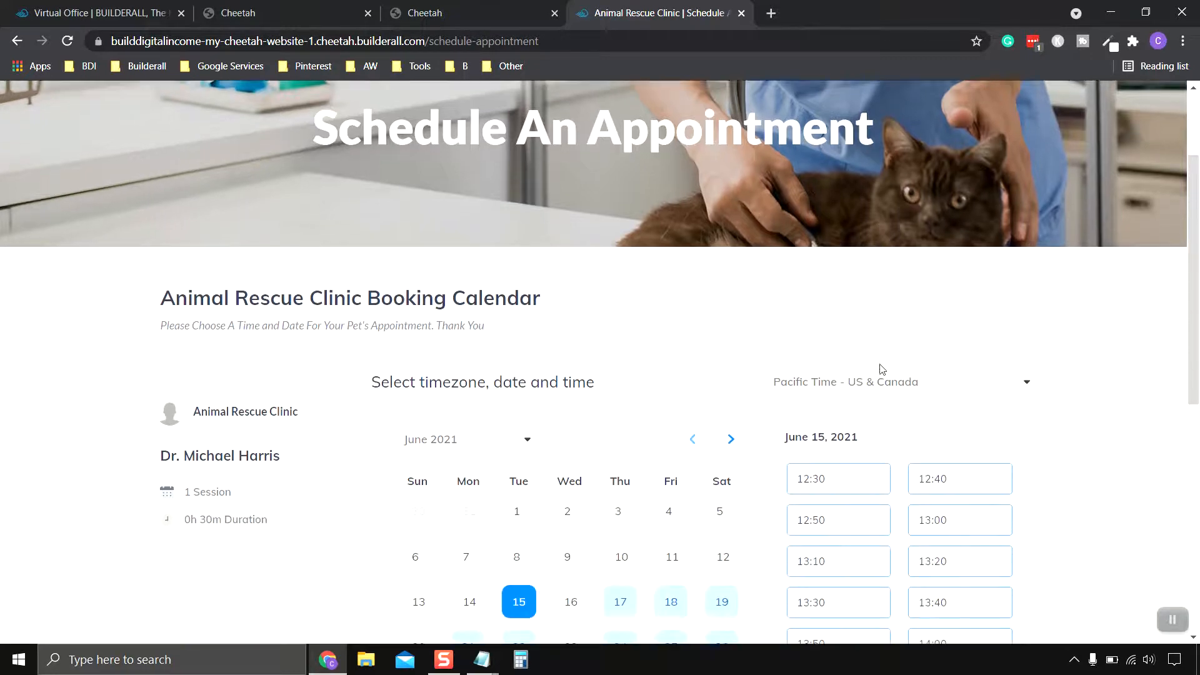
pyautogui.scroll(-3, 881, 369)
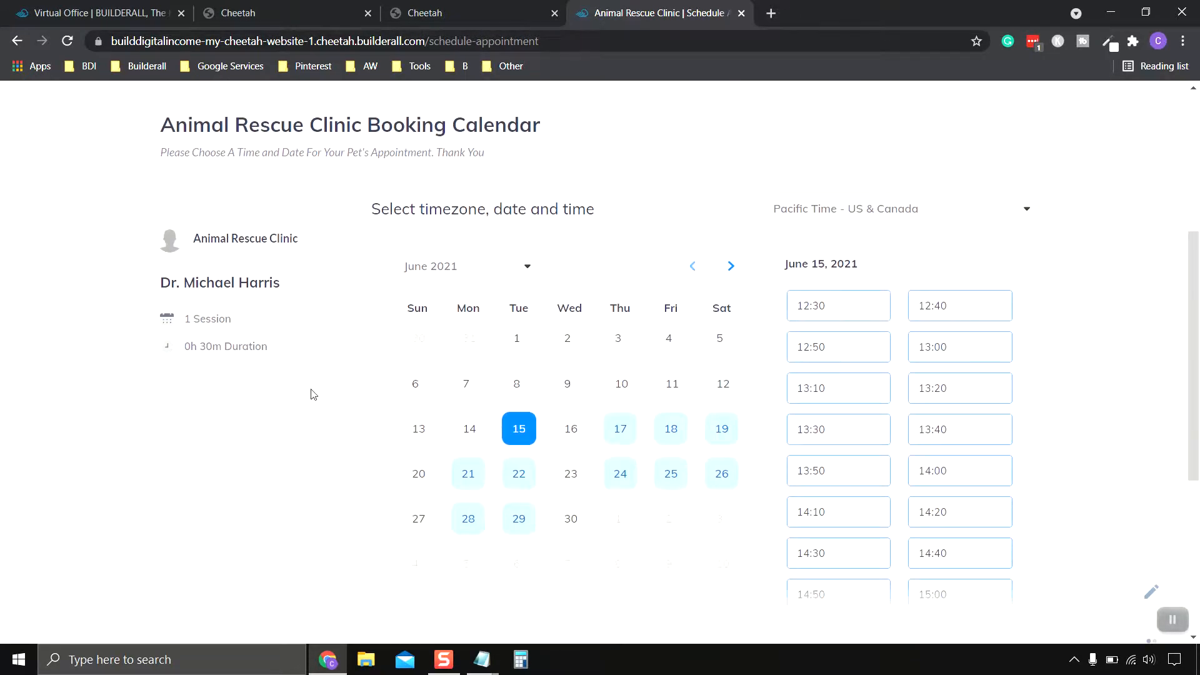
pyautogui.scroll(-1, 951, 501)
pyautogui.scroll(3, 718, 397)
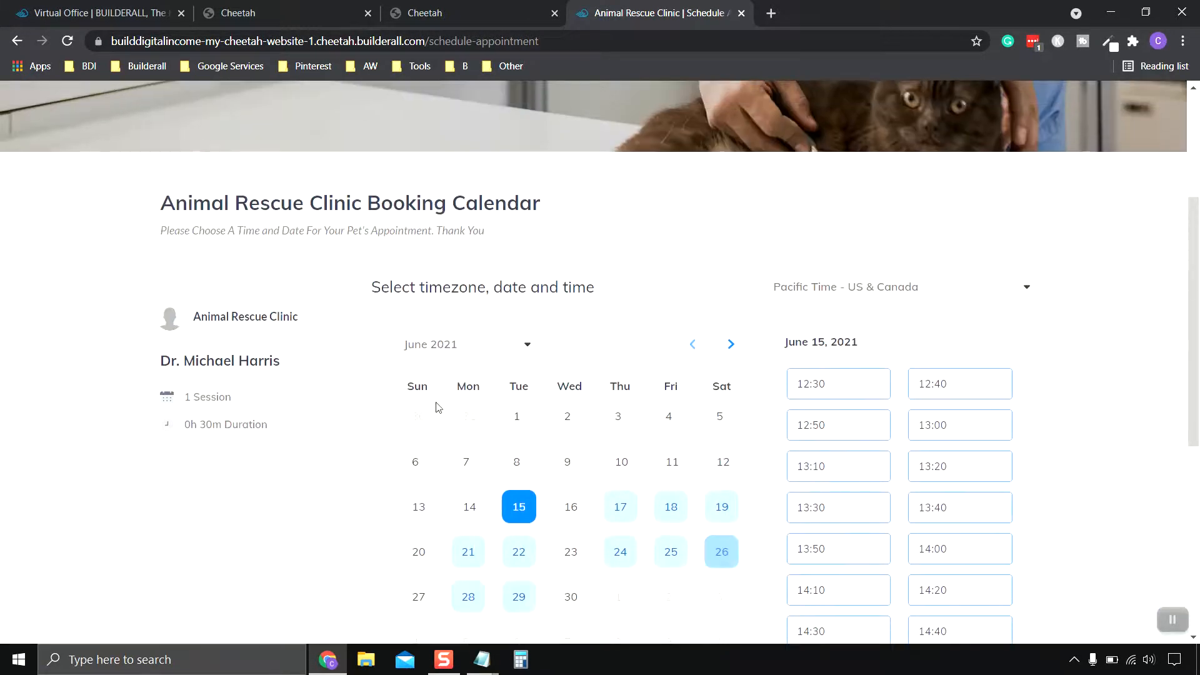
pyautogui.scroll(3, 692, 411)
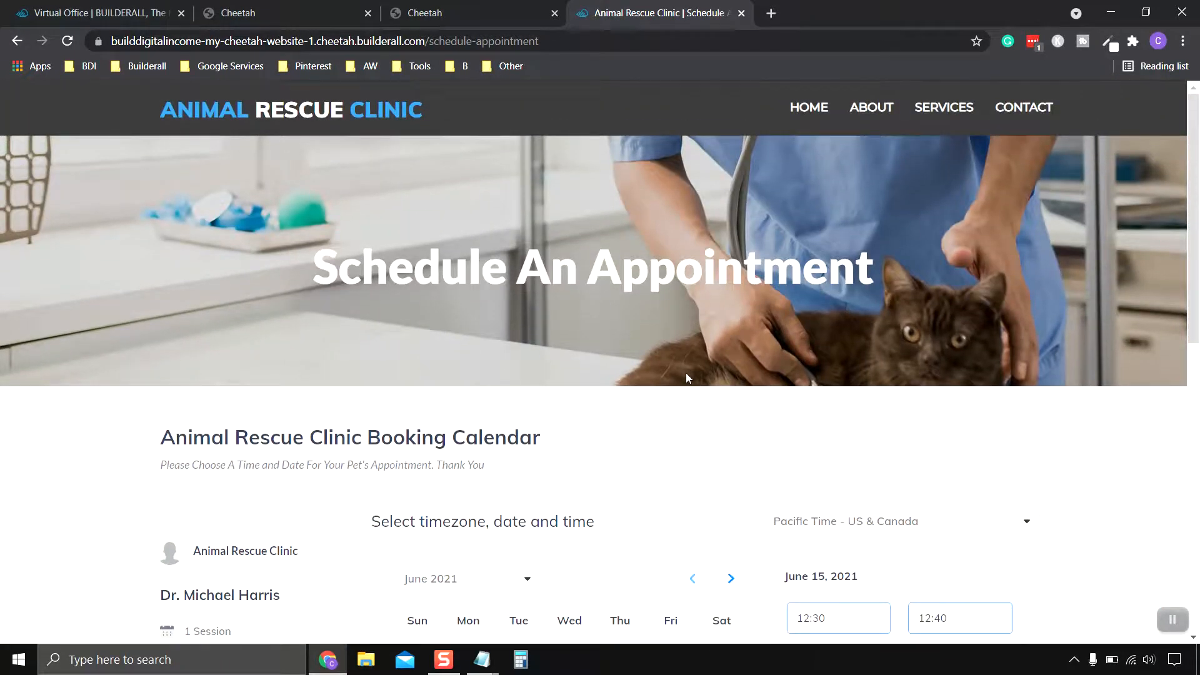